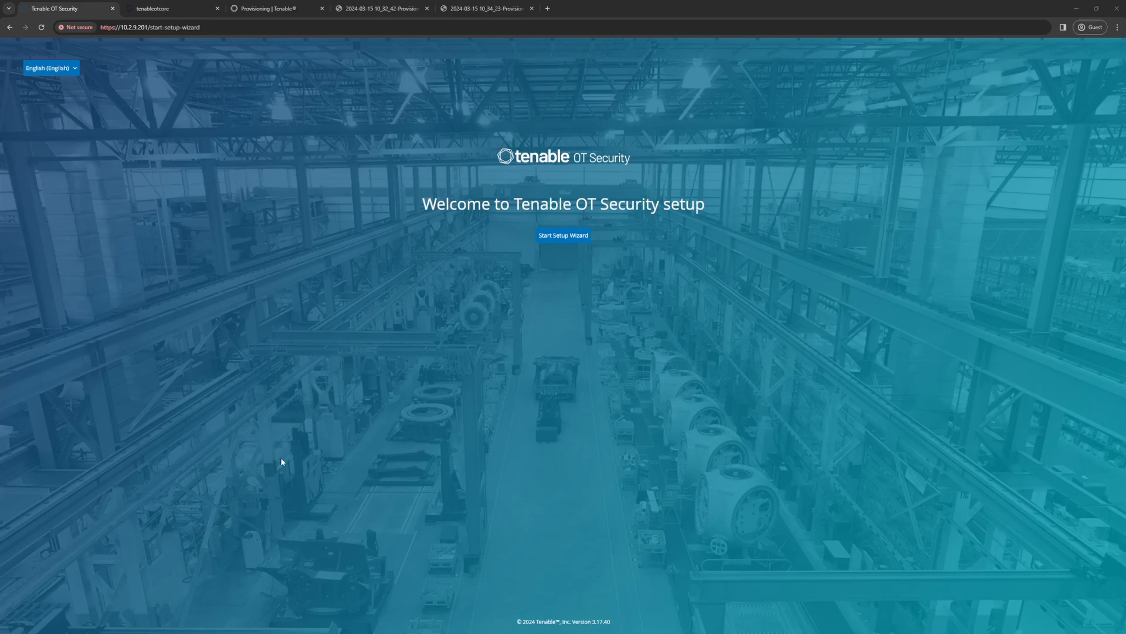
Step: Start the setup wizard and fill in otadmin as the username, retyped username and full name
left_click(562, 237)
left_click(880, 127)
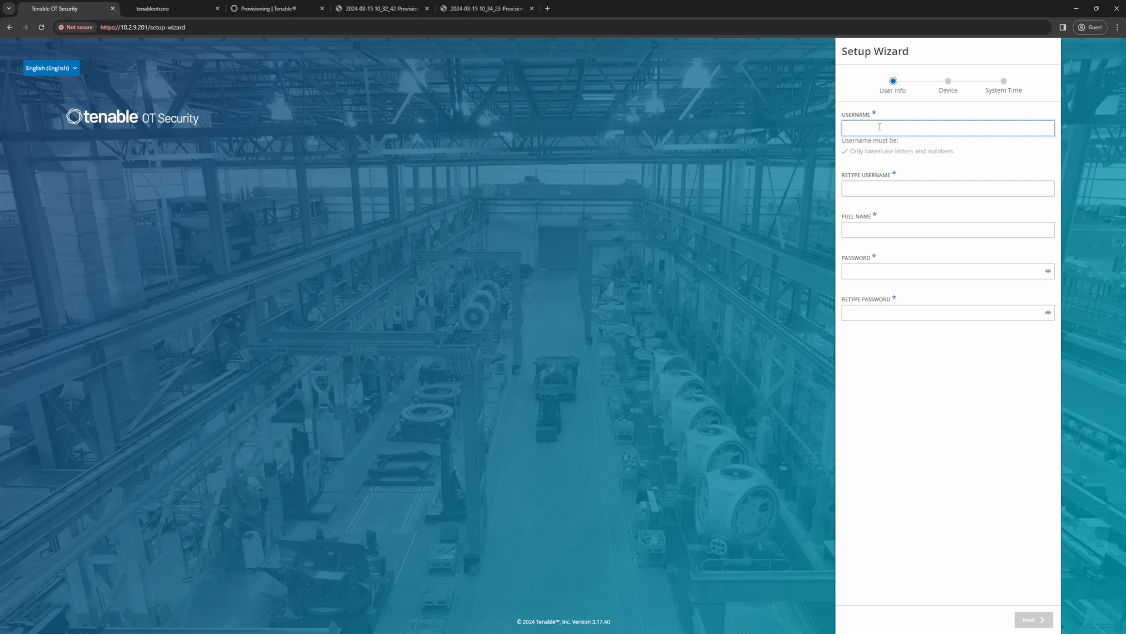
type("otadmin")
key("Tab")
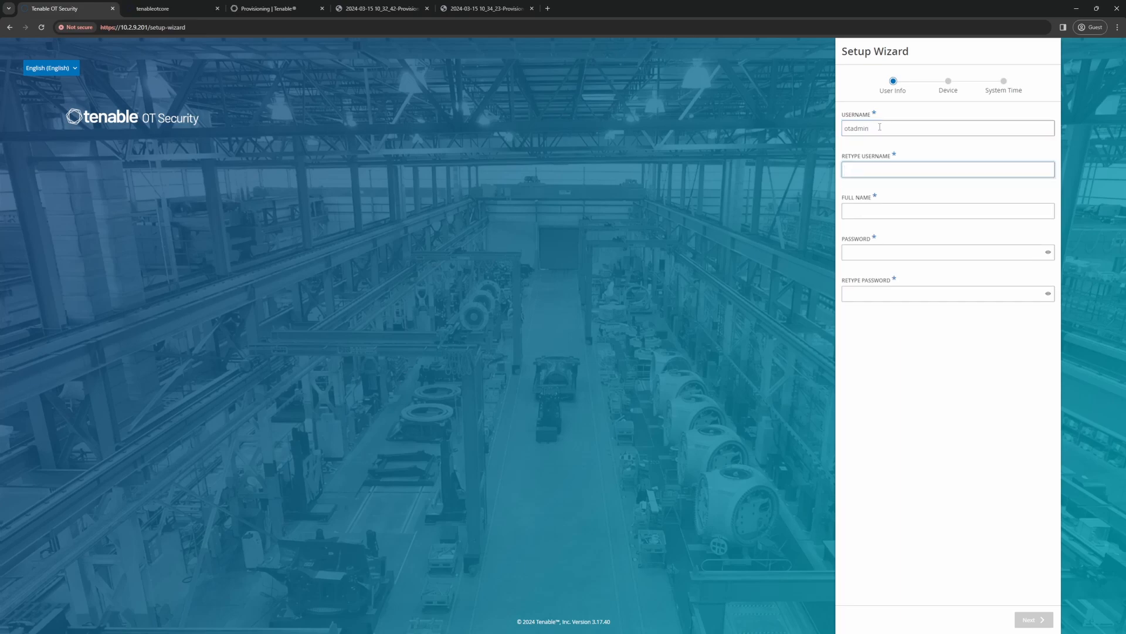
type("otadmin")
key("Tab")
type("otadmin")
key("Tab")
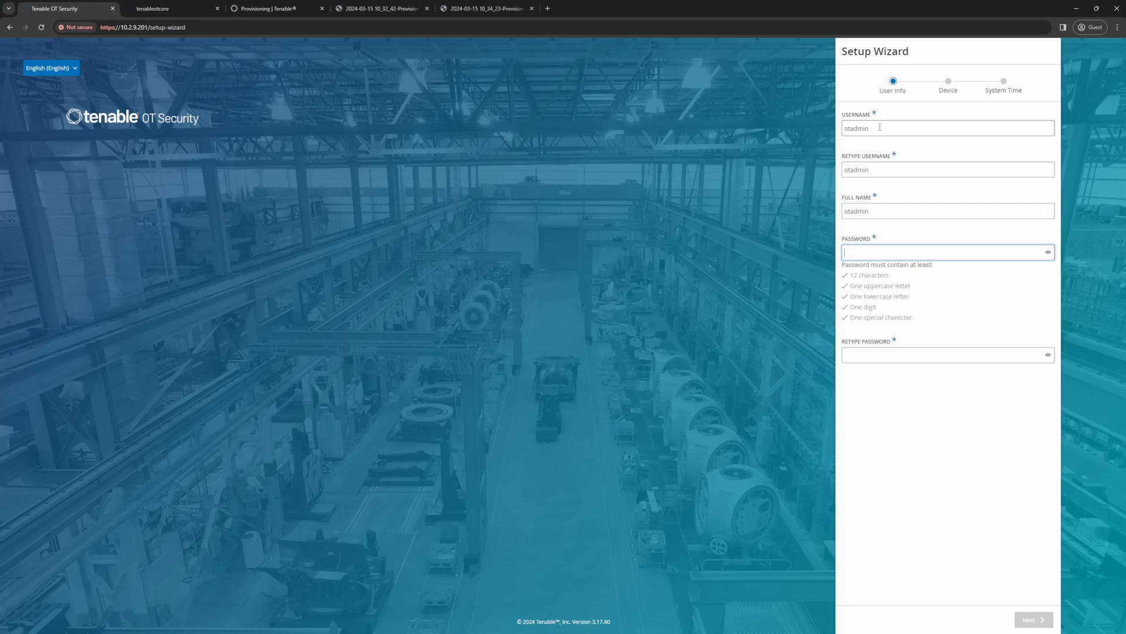
Step: Enter and retype the administrator account password, and continue to the device settings
type("••••••••••••••")
key("Tab")
key("Tab")
type("•••••••••")
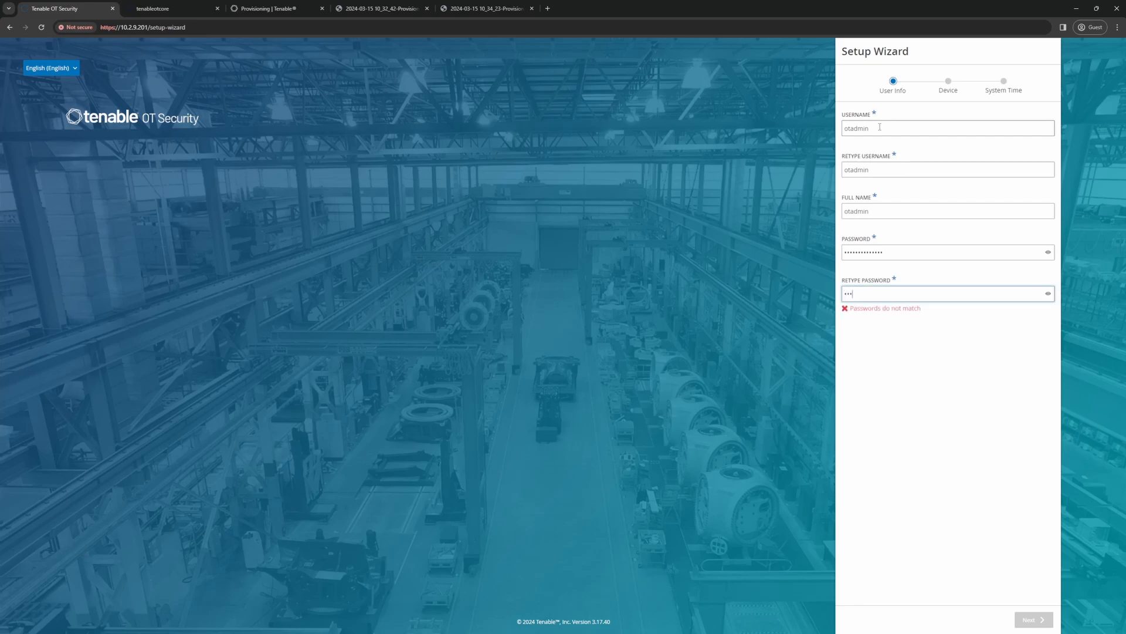
type("•••••")
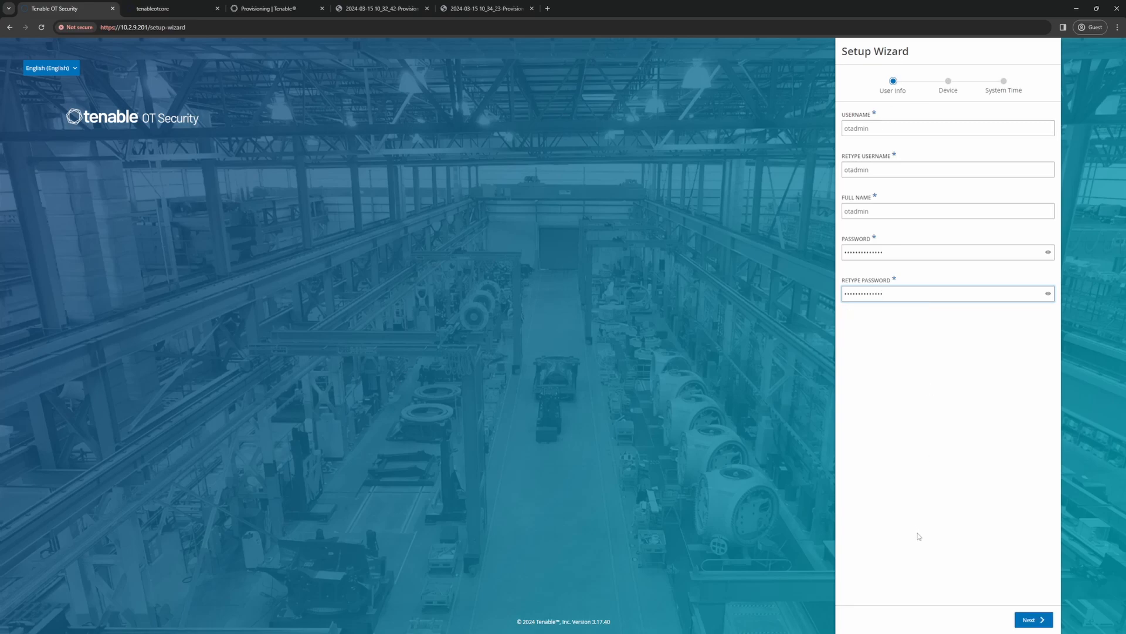
left_click(1032, 622)
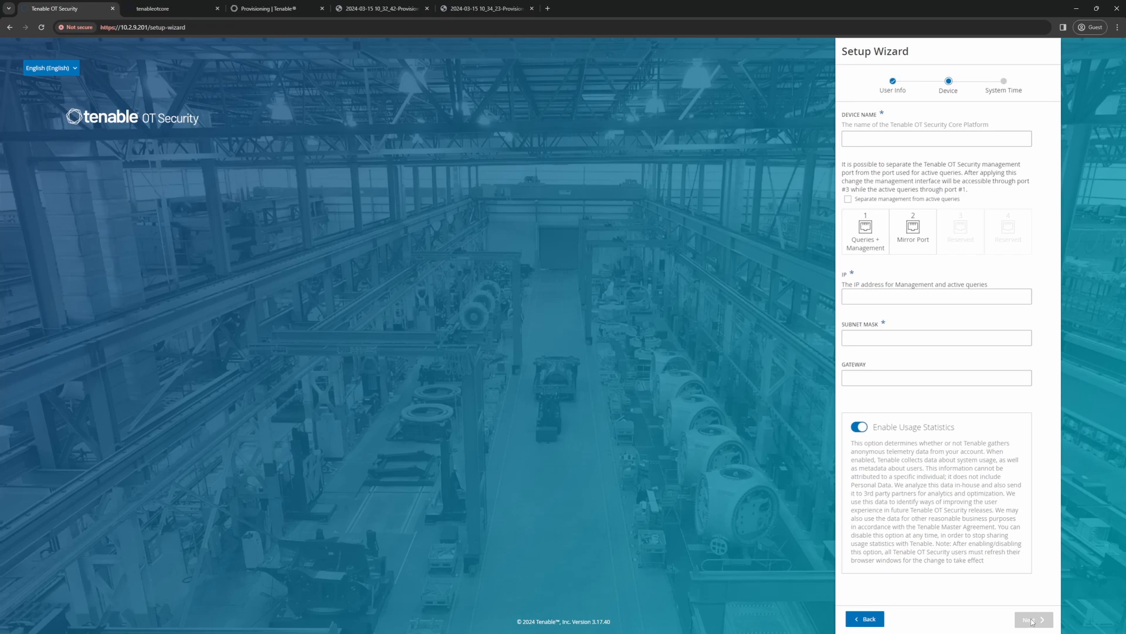
Step: Name the device TenableOTCore
left_click(887, 140)
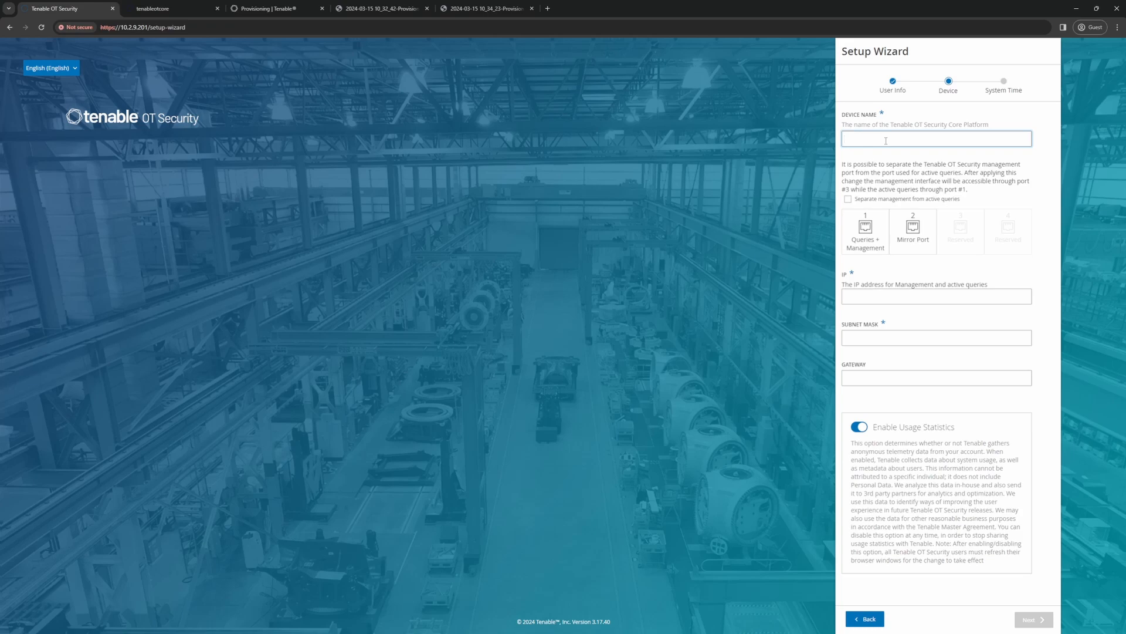
type("TenableOTCore")
Step: Configure the management network with IP 10.2.9.201, subnet mask 255.255.255.0 and gateway 10.2.9.1
left_click(856, 297)
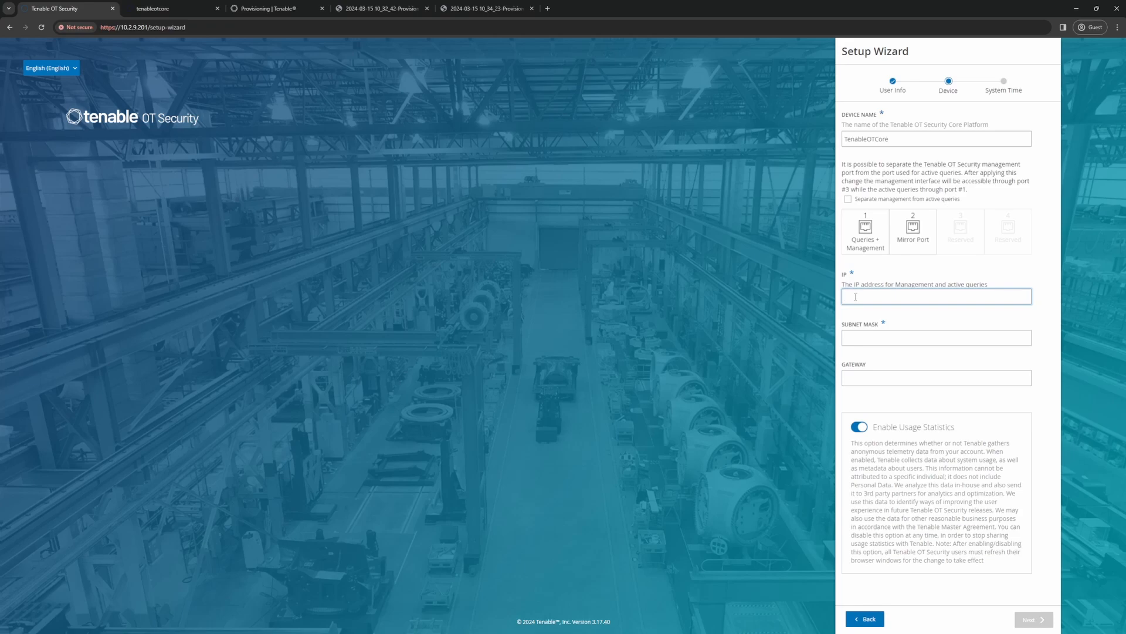
type("10.2.9.201")
key("Tab")
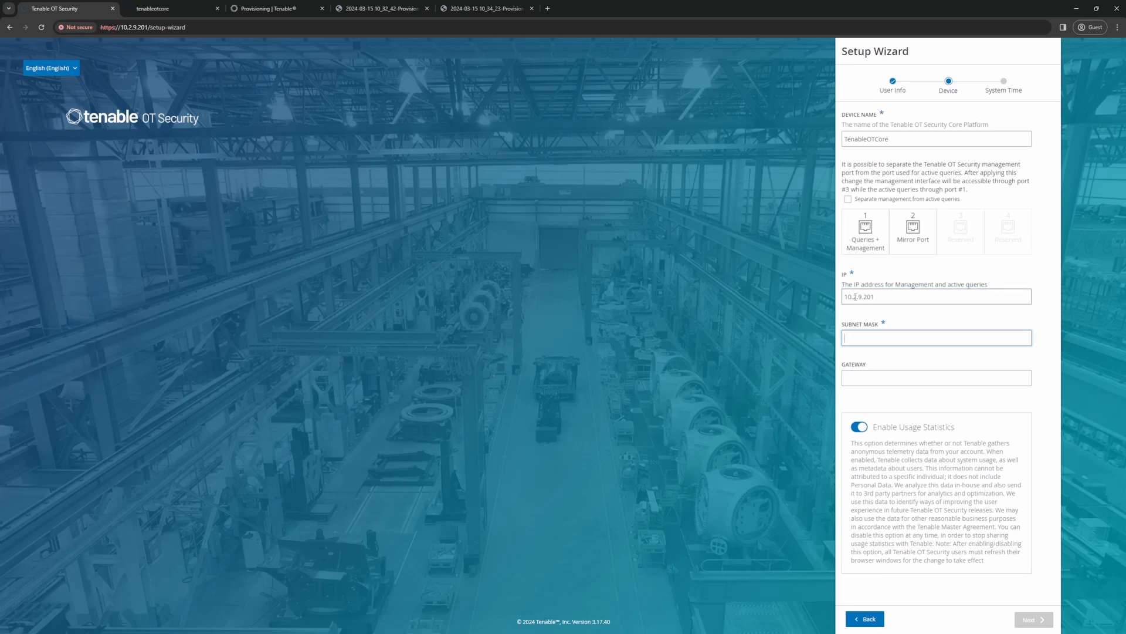
type("255.255")
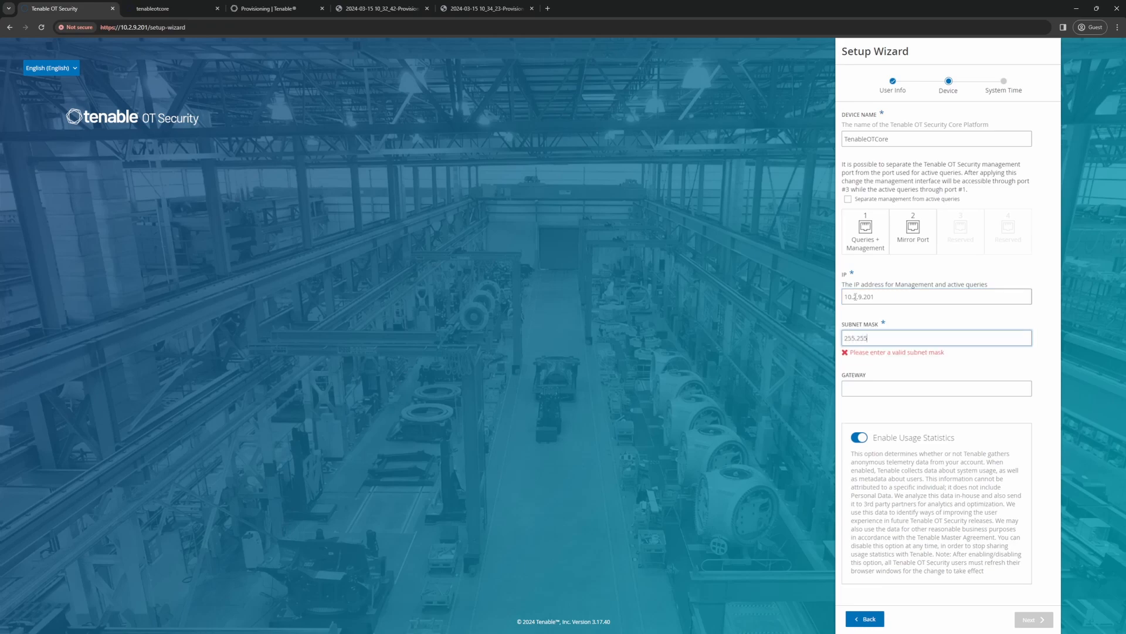
type(".255.0")
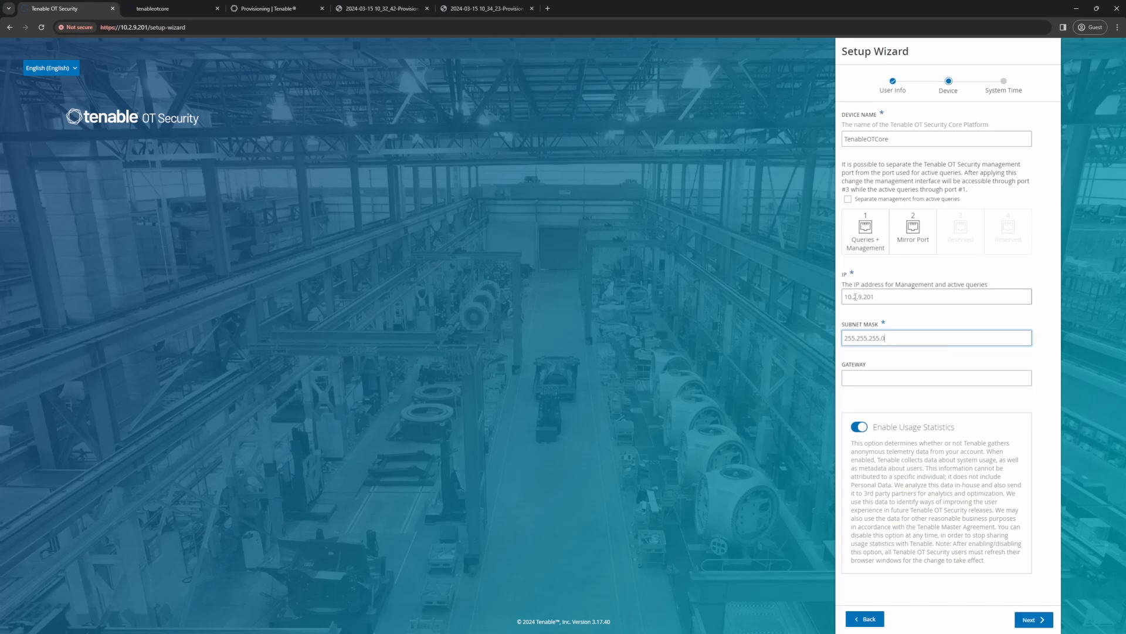
left_click(867, 381)
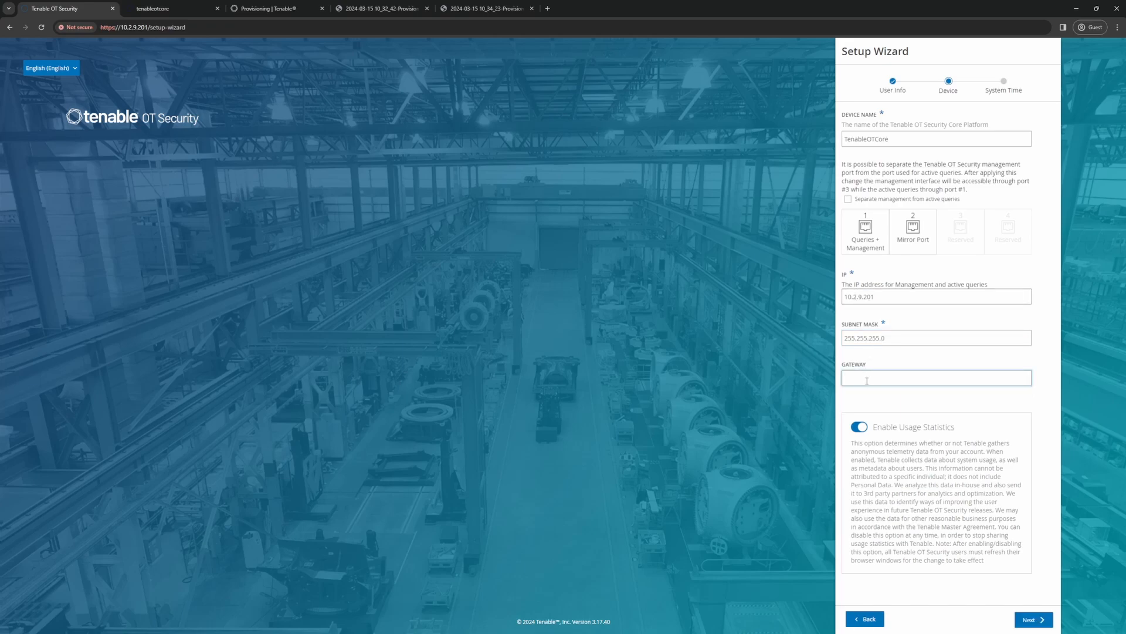
type("10")
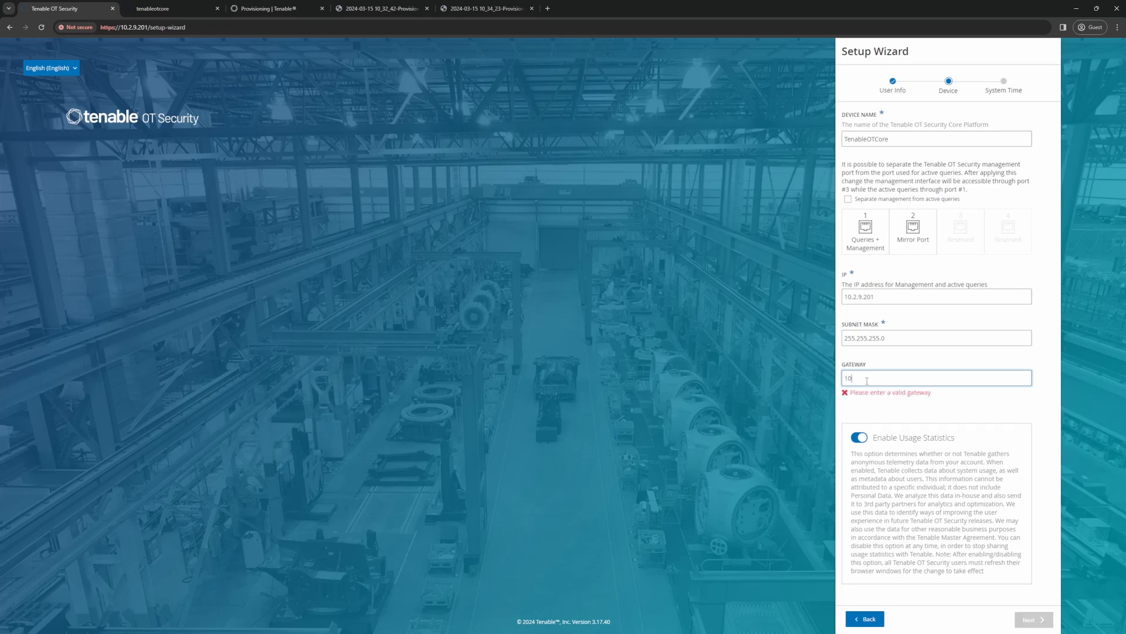
type(".2.9.1")
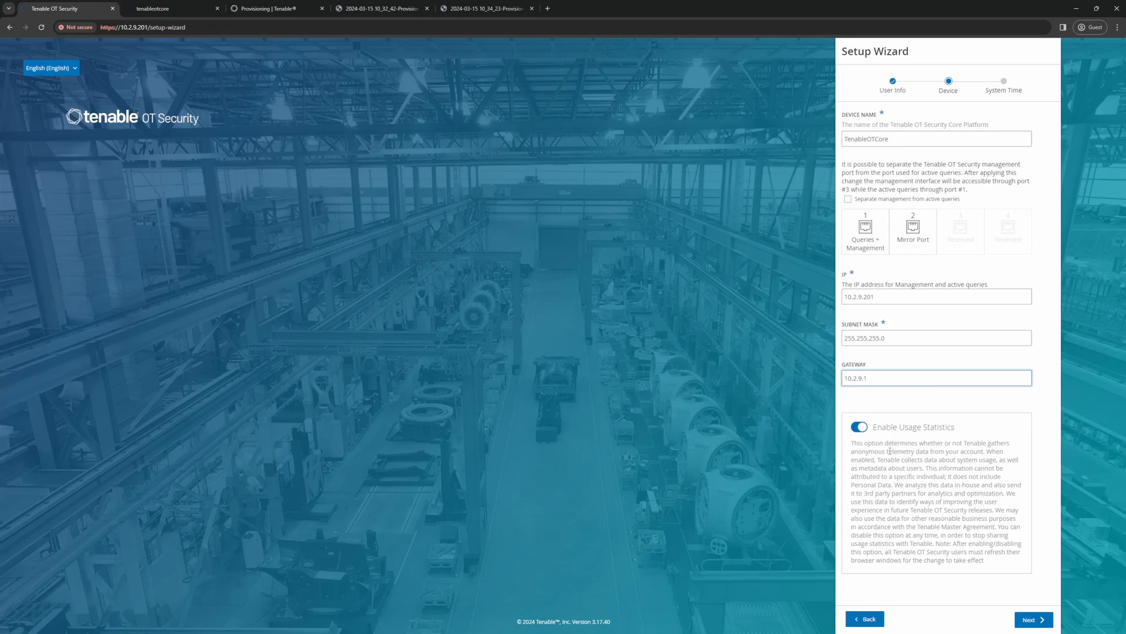
Step: Turn off usage statistics and continue to the system time settings
left_click(861, 427)
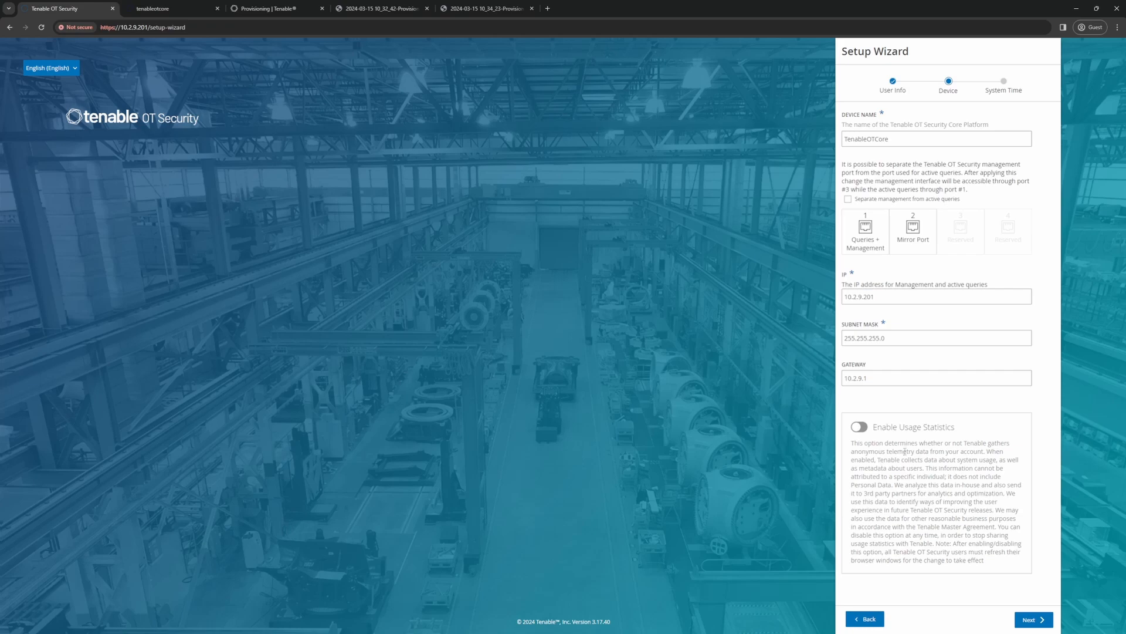
left_click(1034, 624)
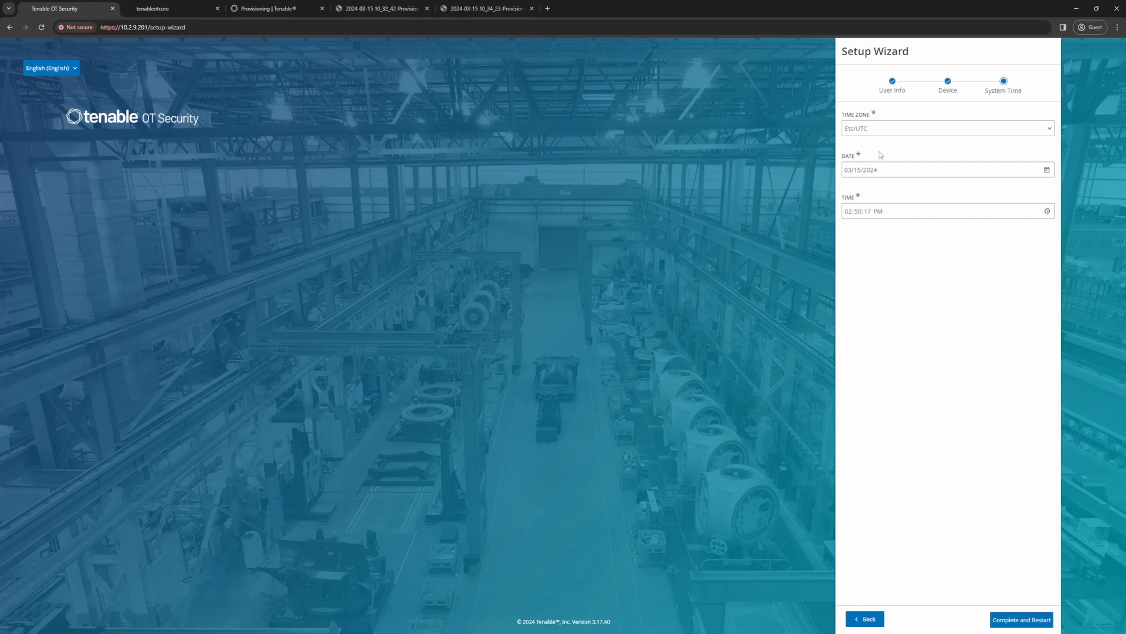
Step: Set the system time zone to US/Eastern
left_click(880, 131)
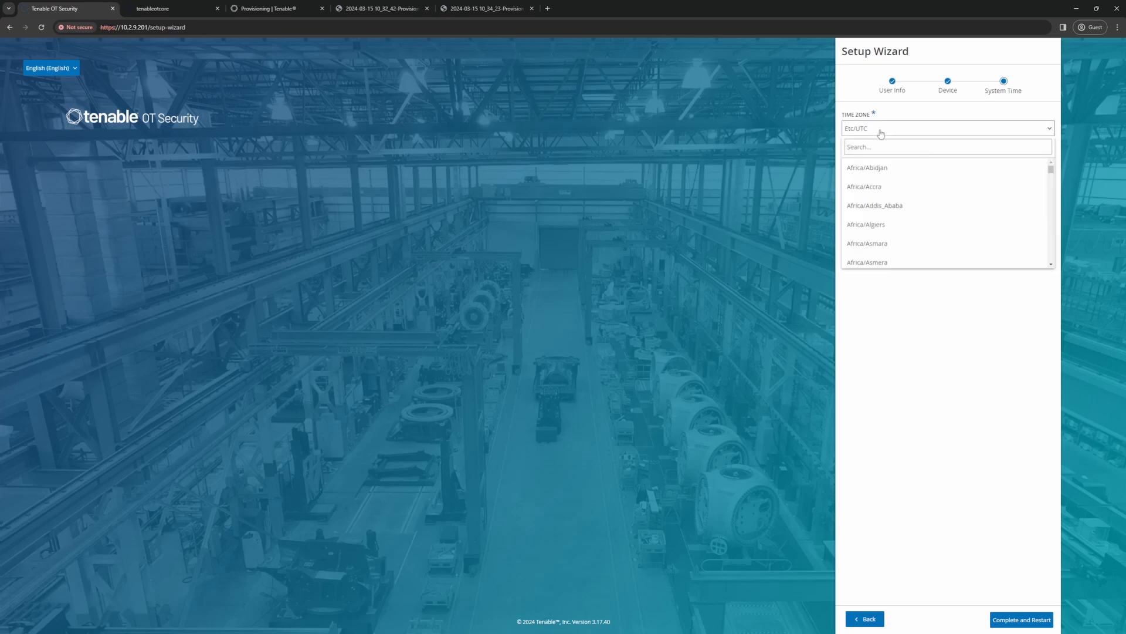
left_click(875, 148)
type("easter")
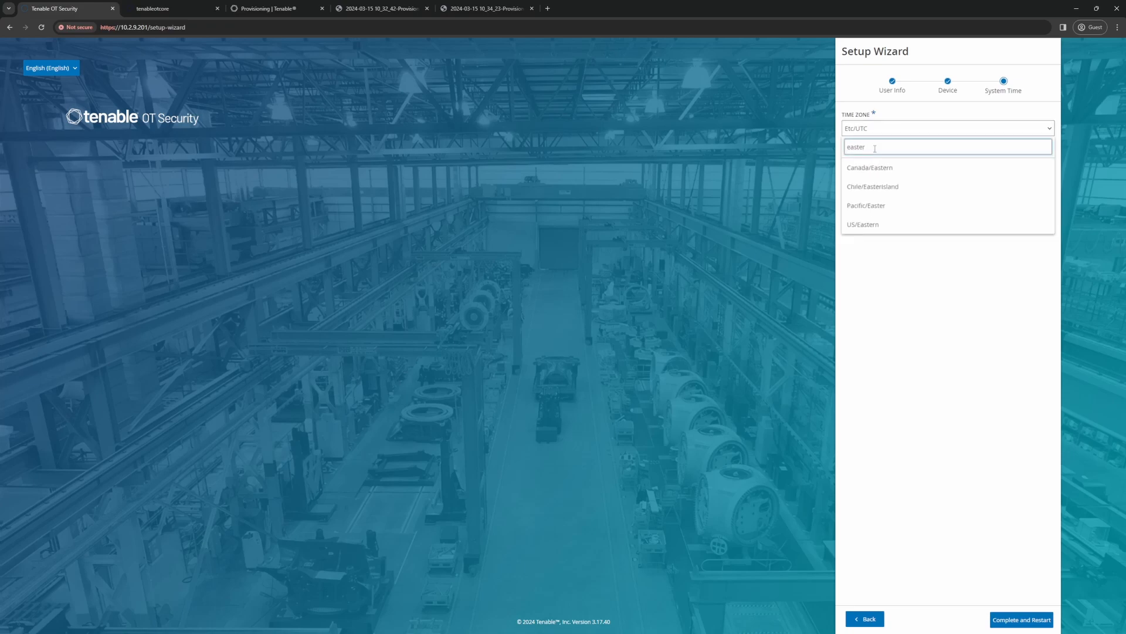
left_click(874, 224)
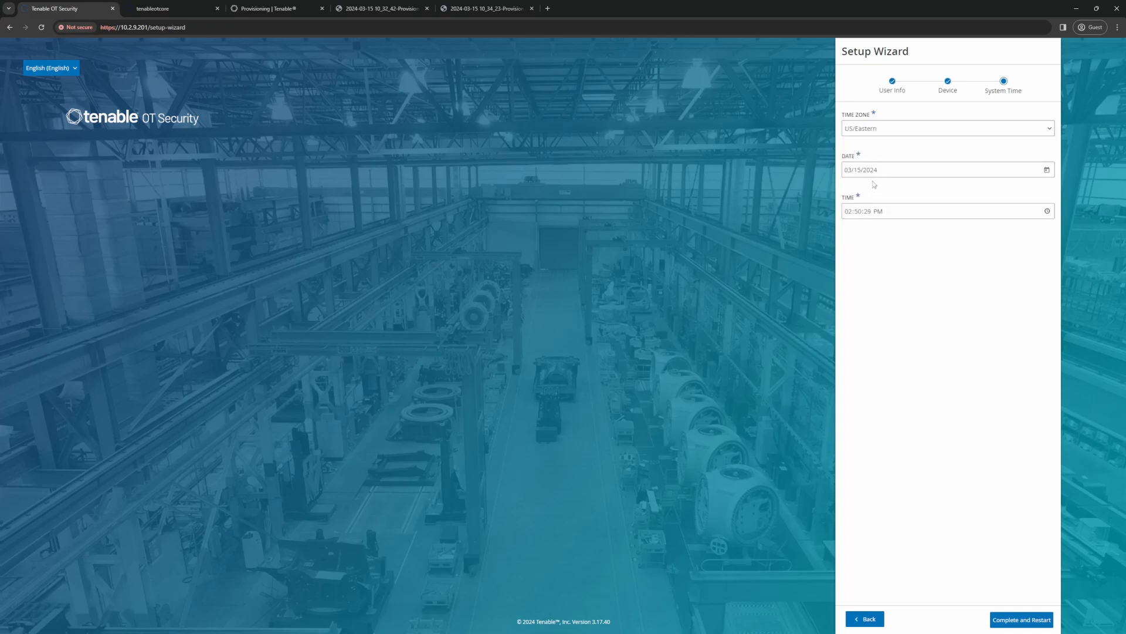
Step: Change the system time's hour to 10 AM, and complete the setup with a restart
left_click(849, 215)
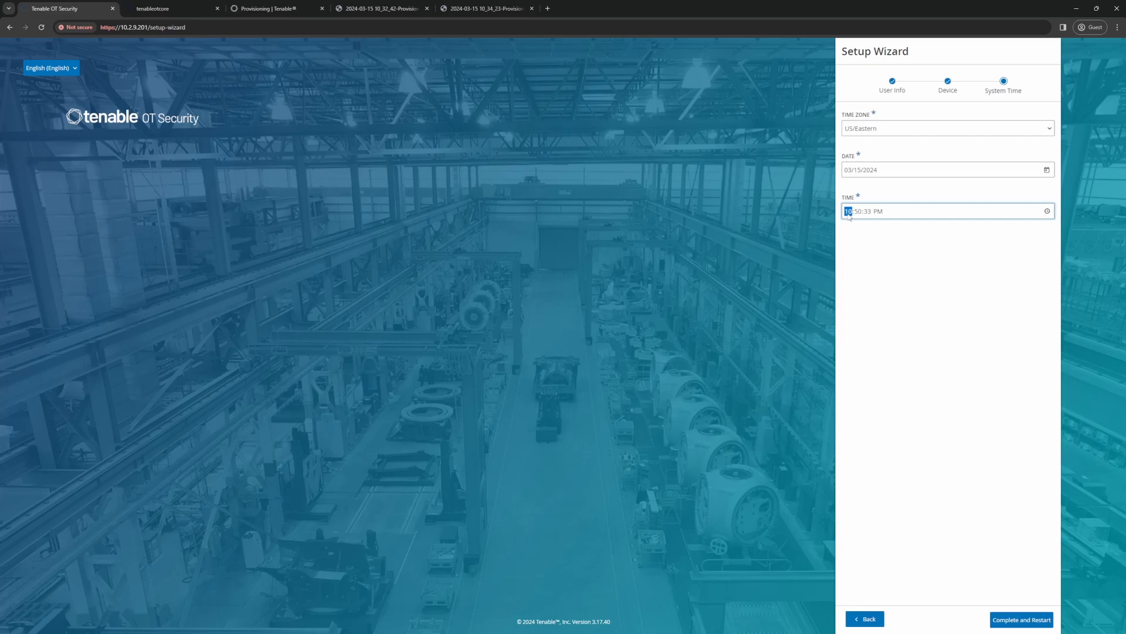
type("10")
key("Tab")
key("Tab")
key("a")
left_click(876, 263)
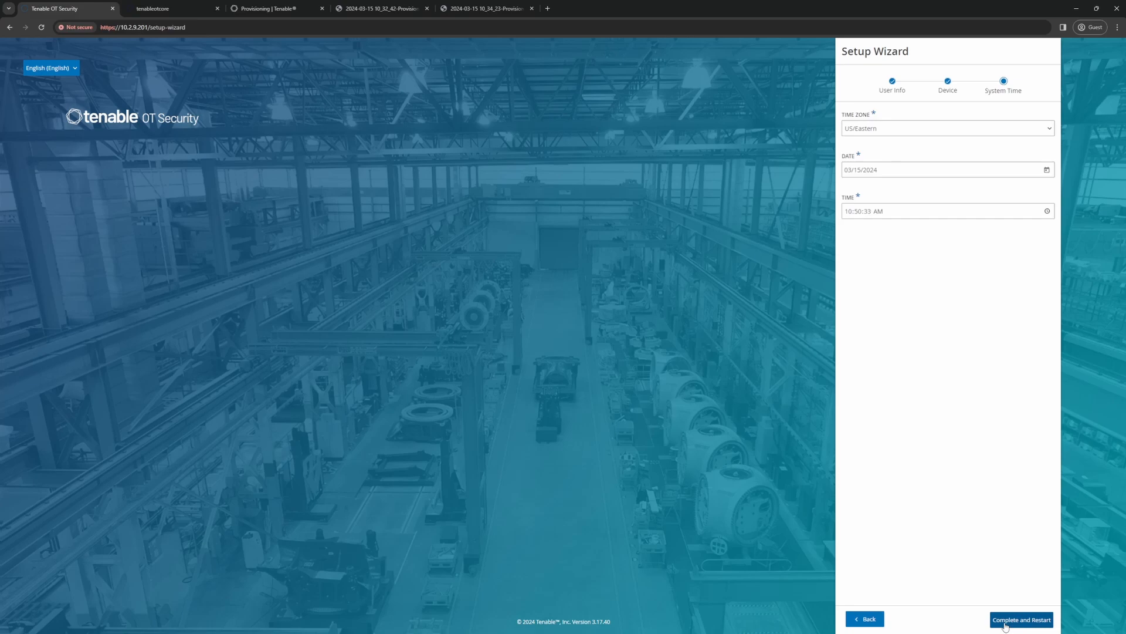
left_click(1006, 625)
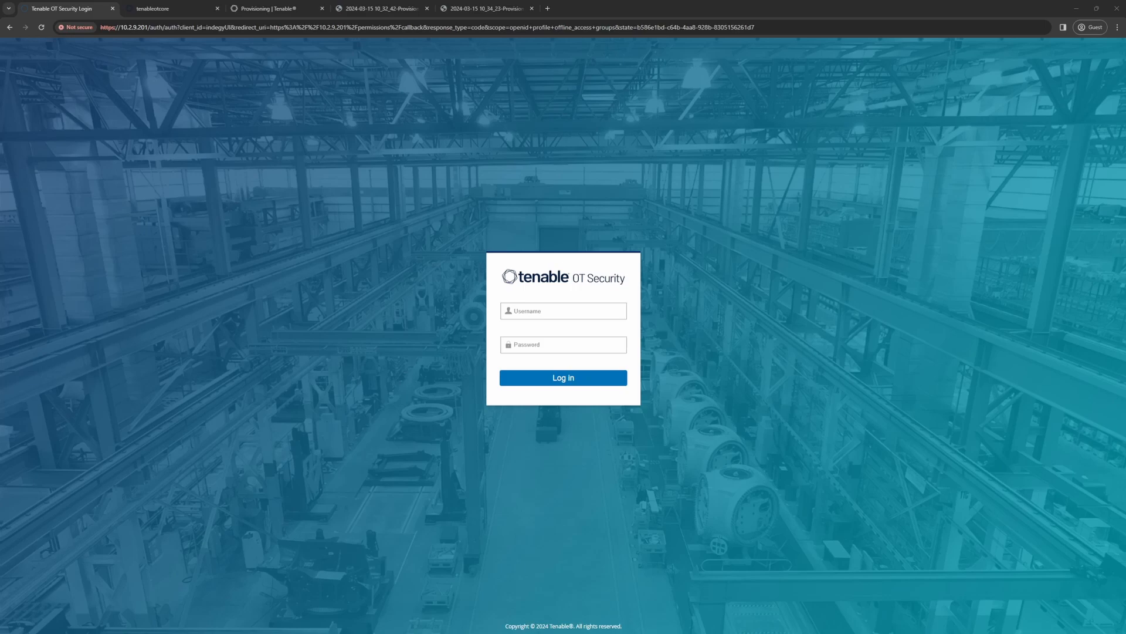
Step: Log in to Tenable OT Security as otadmin with the account password
left_click(535, 314)
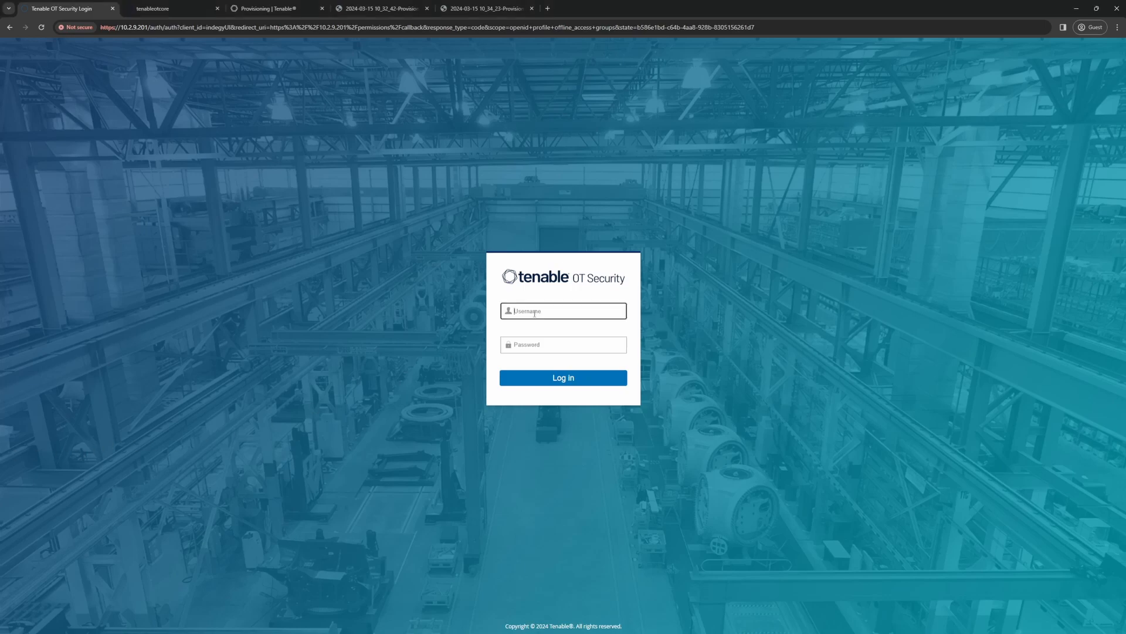
type("otadmin")
key("Tab")
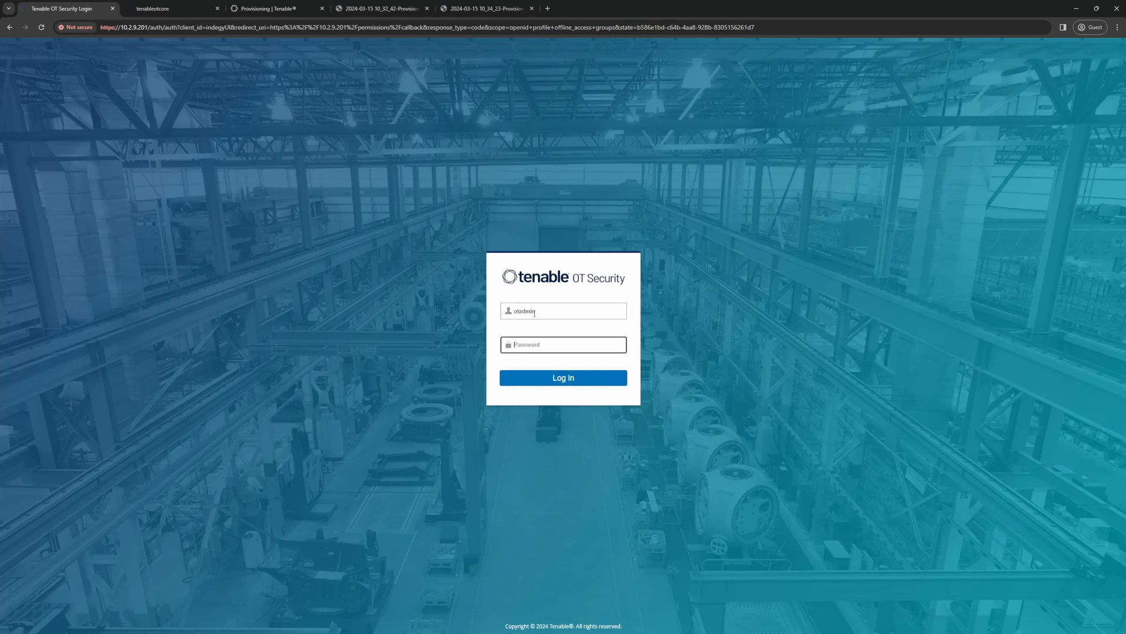
type("•")
key("Return")
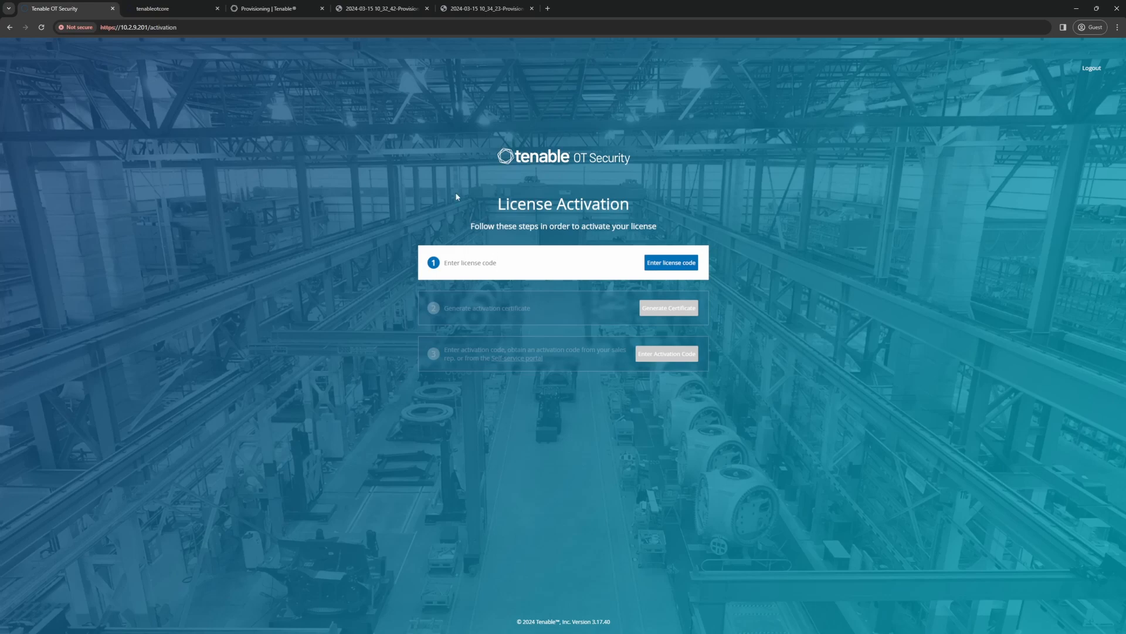
Step: Review the Tenable Provisioning portal's product page and the screenshots of its OT Security license list and license sites page
left_click(244, 10)
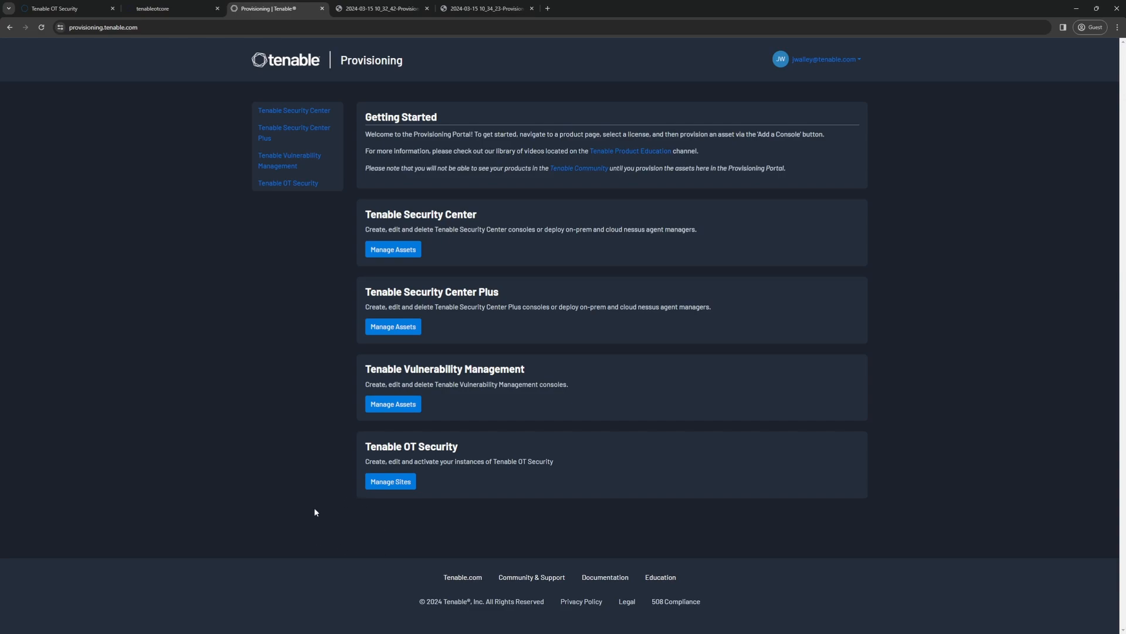
left_click(364, 12)
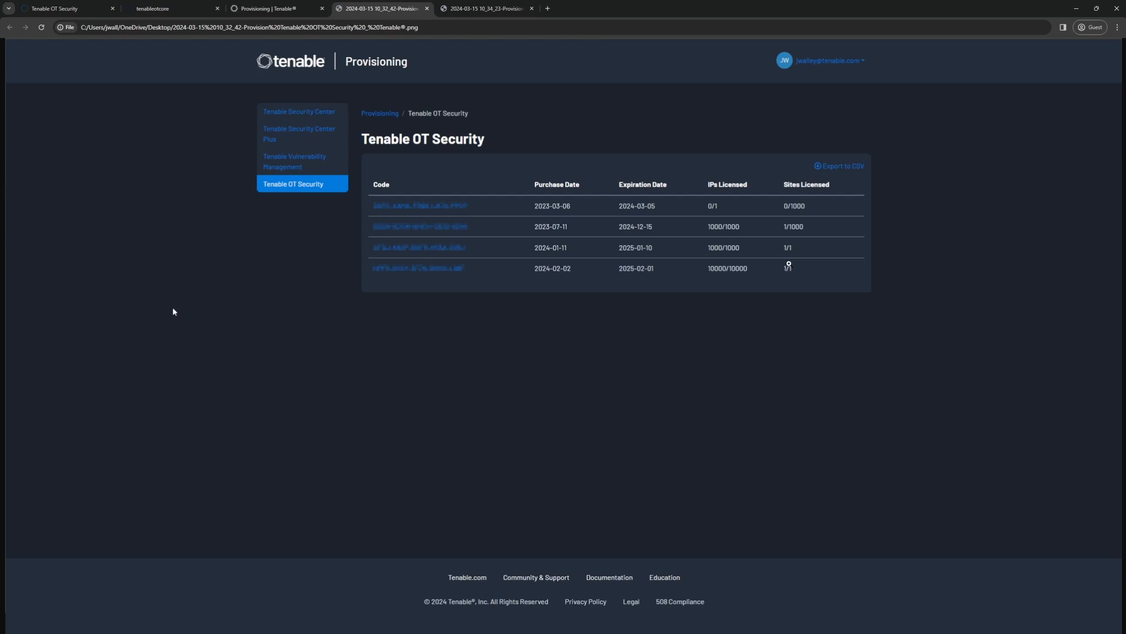
key("ctrl+Tab")
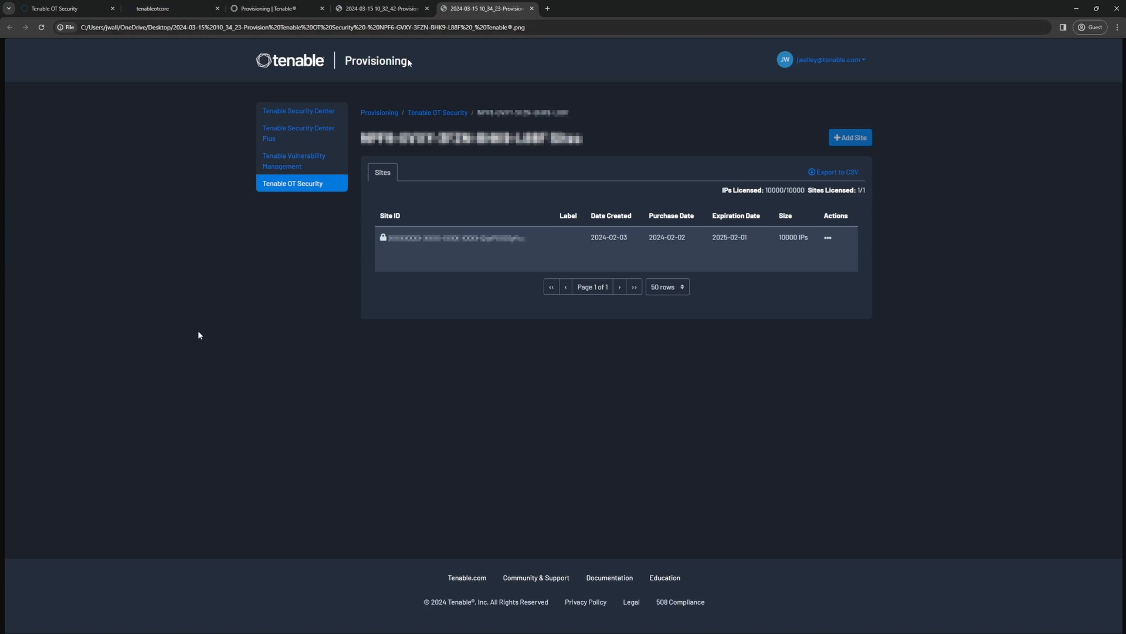
left_click(276, 12)
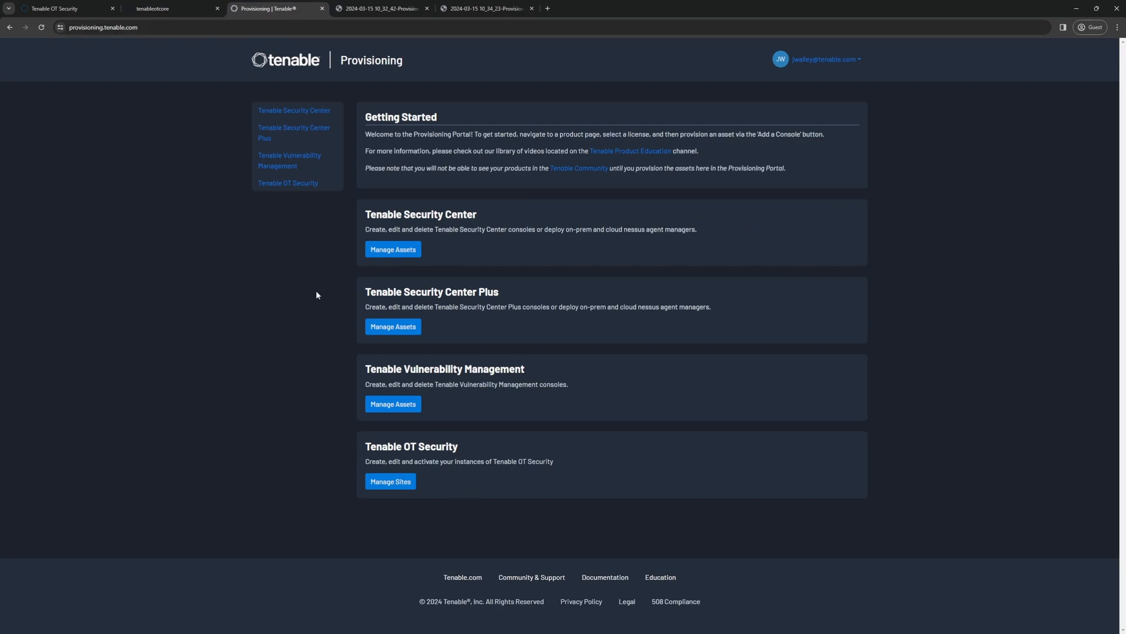
left_click(349, 12)
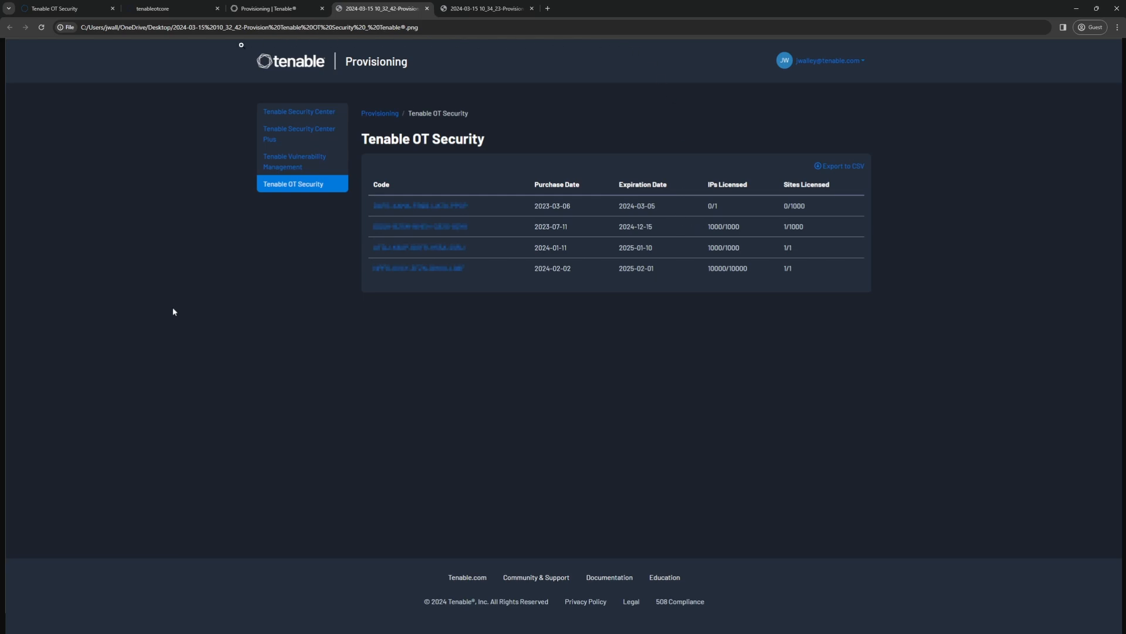
Step: Return to the License Activation page, paste the license code and verify it
key("ctrl+1")
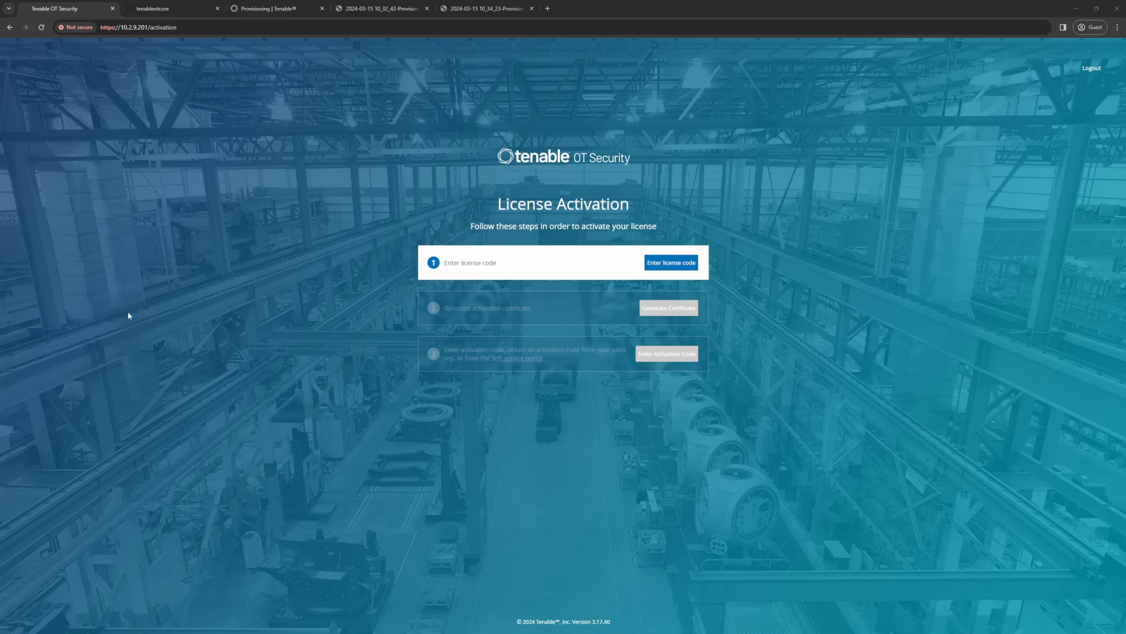
left_click(672, 265)
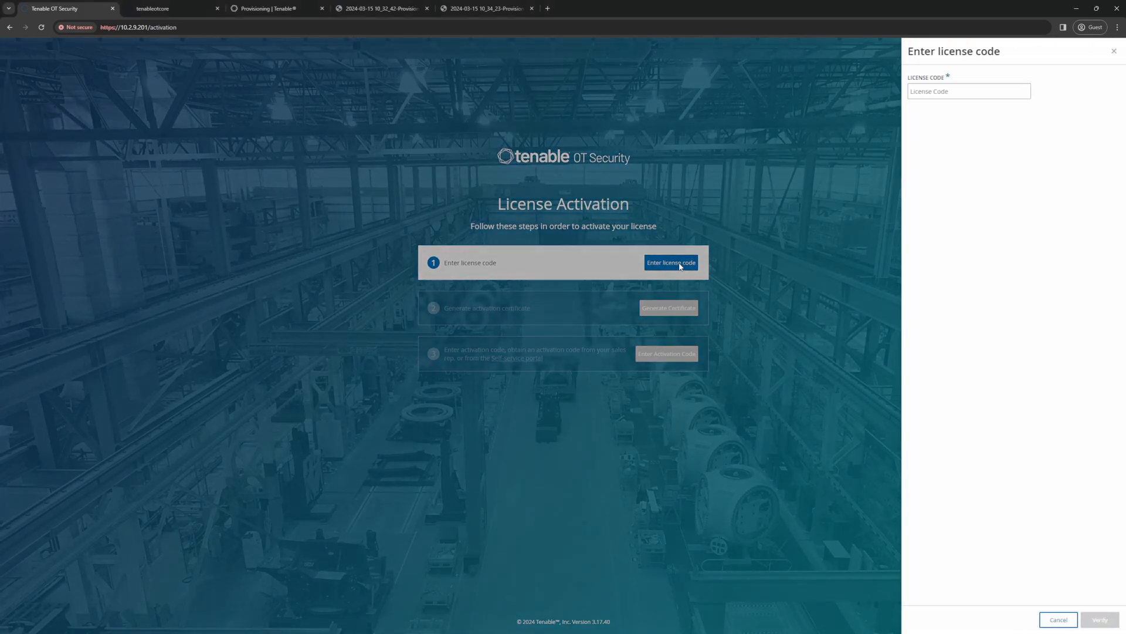
left_click(914, 91)
right_click(918, 95)
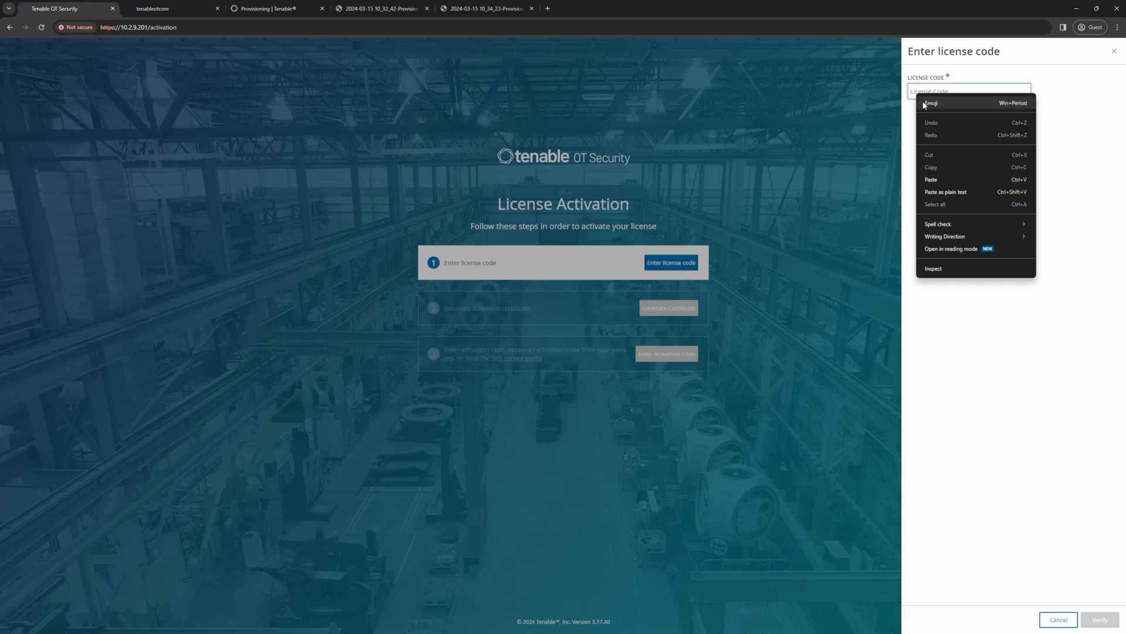
left_click(932, 179)
left_click(1102, 619)
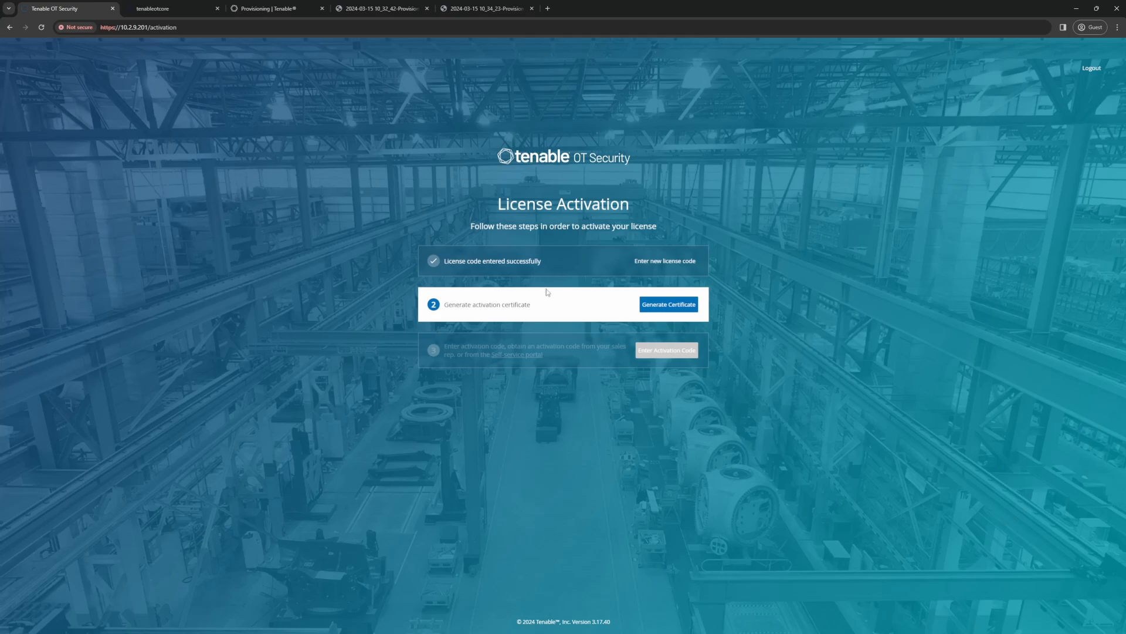
Step: Generate the activation certificate and copy its text
left_click(661, 306)
left_click(942, 170)
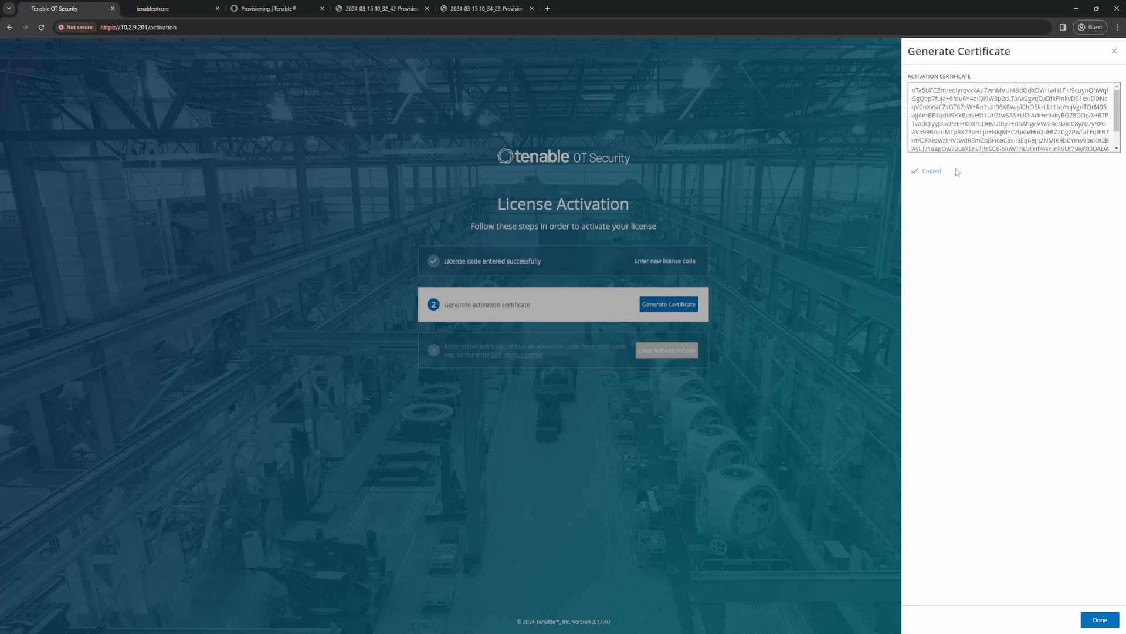
Step: Finish the certificate generation and check the screenshot of the OT Security license's sites page before returning to License Activation
left_click(1100, 619)
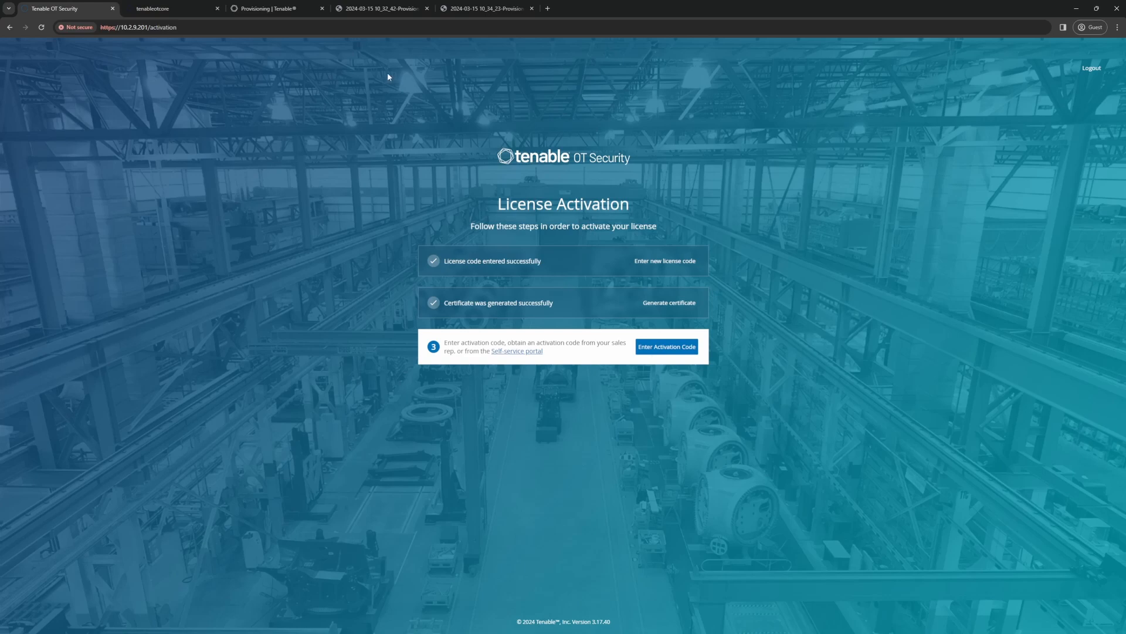
left_click(447, 13)
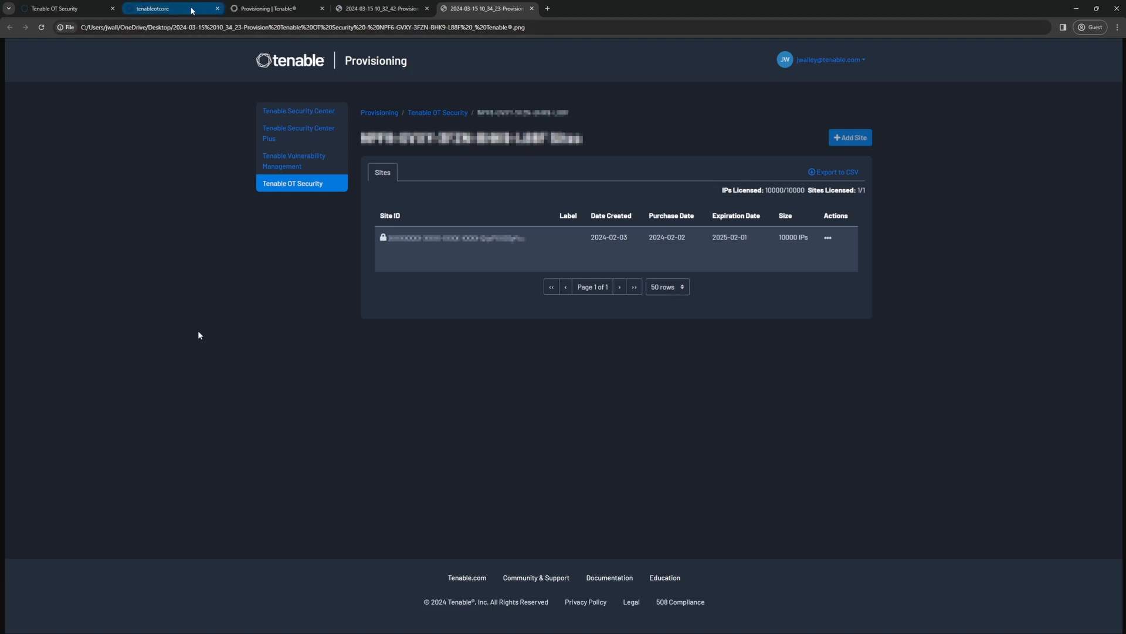
mouse_move(193, 11)
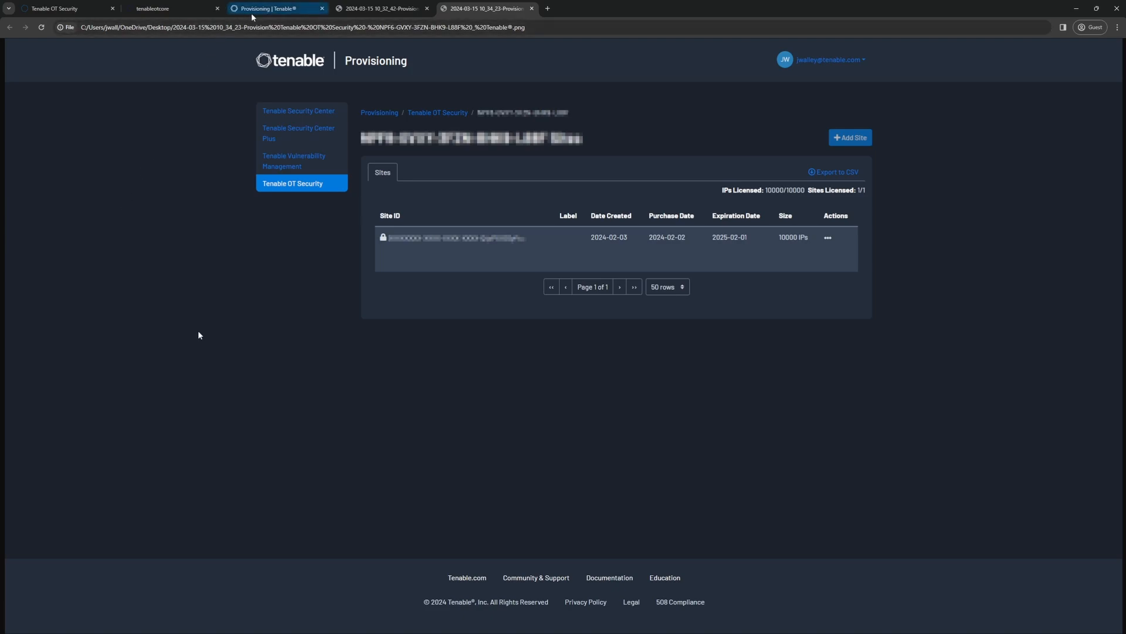
left_click(103, 18)
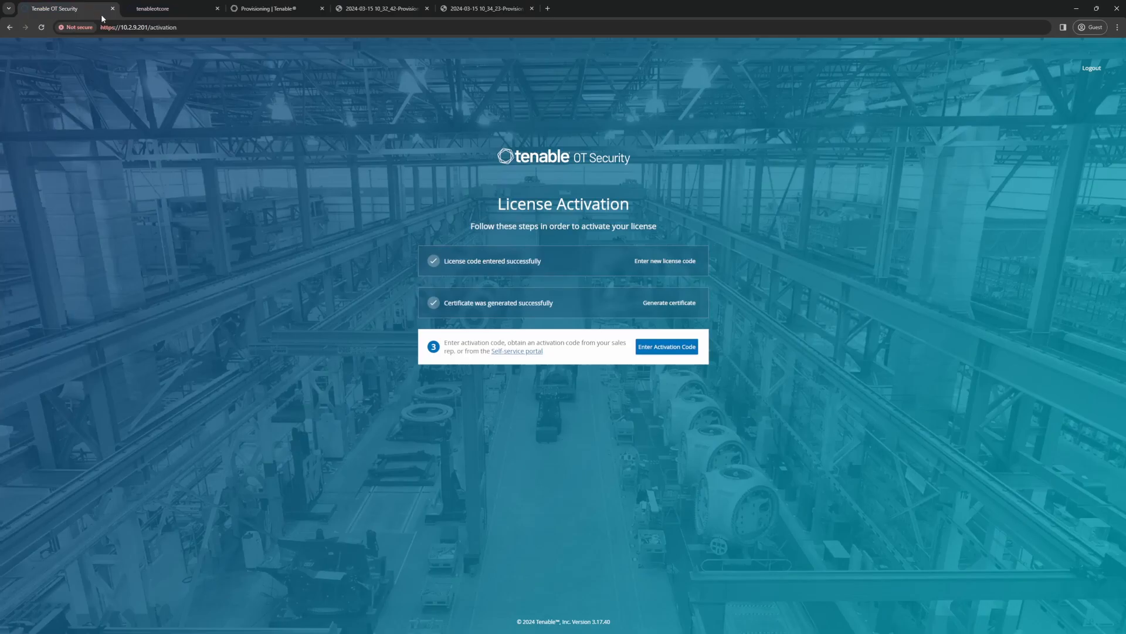
Step: Open the self-service portal's offline activation form and paste in the activation certificate and the license code
left_click(516, 352)
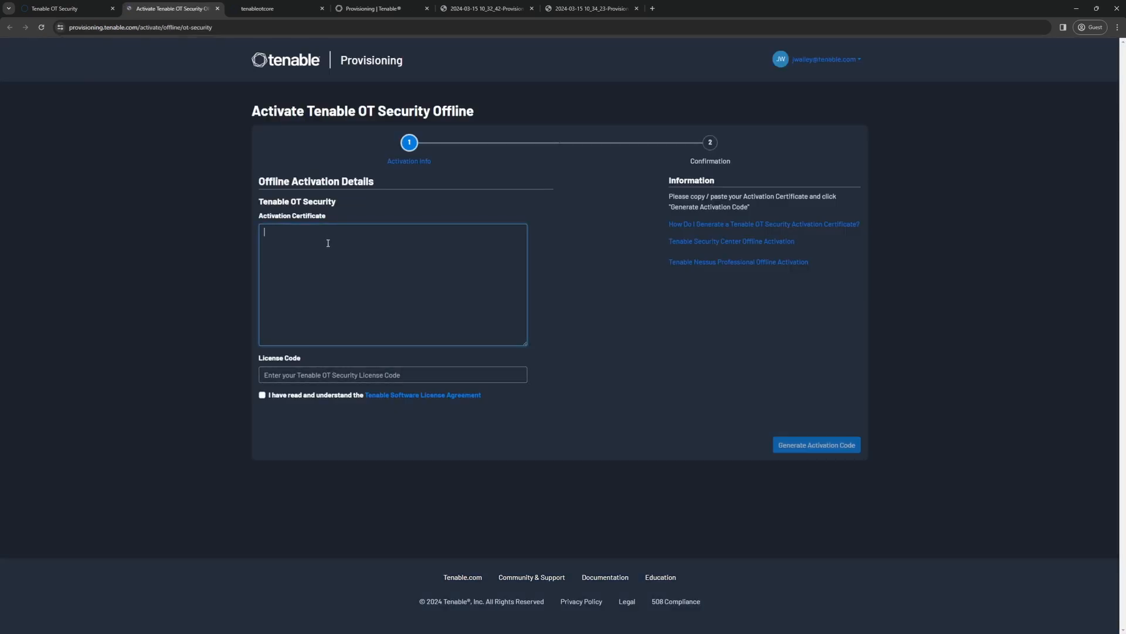
right_click(329, 243)
left_click(342, 329)
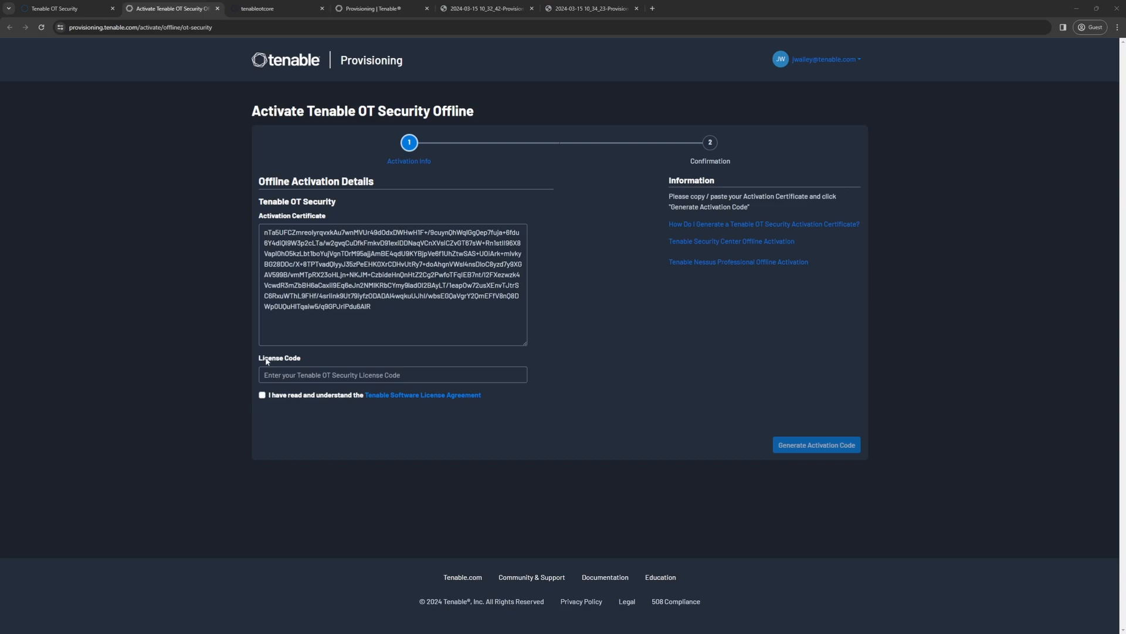
right_click(277, 376)
left_click(296, 464)
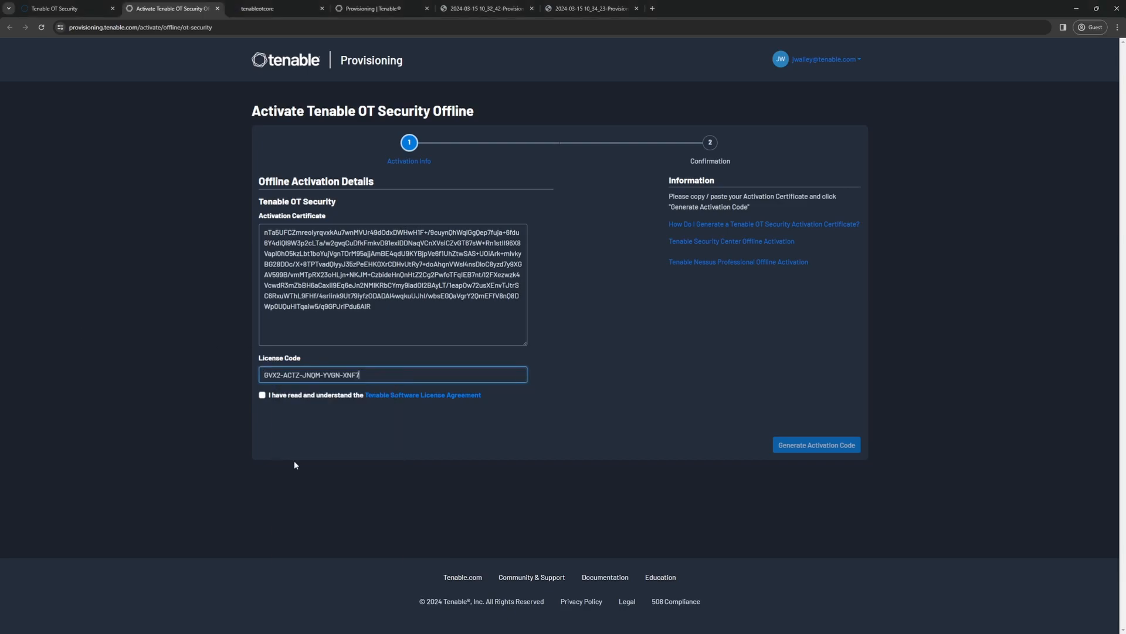
Step: Accept the Tenable Software License Agreement, then generate the offline activation code and copy it
left_click(262, 395)
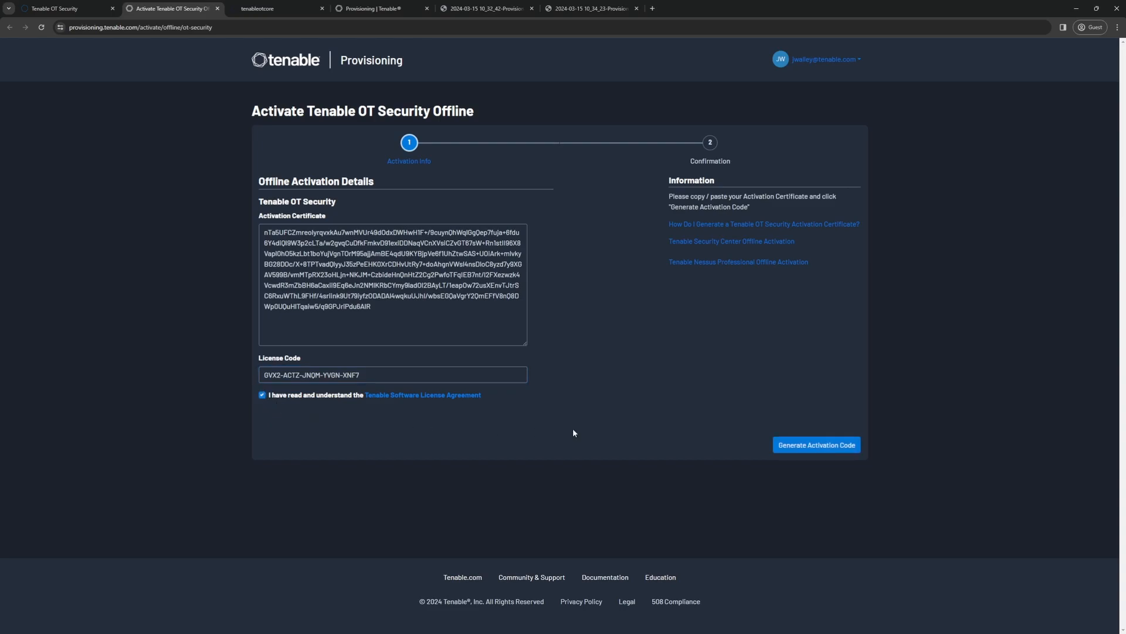
left_click(800, 447)
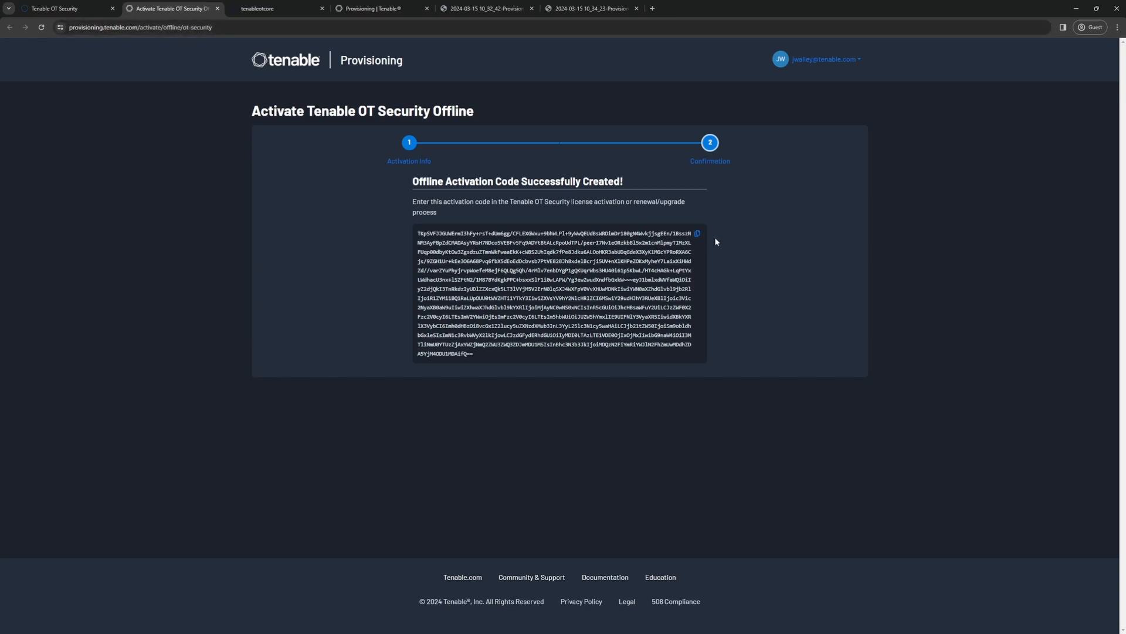
left_click(698, 235)
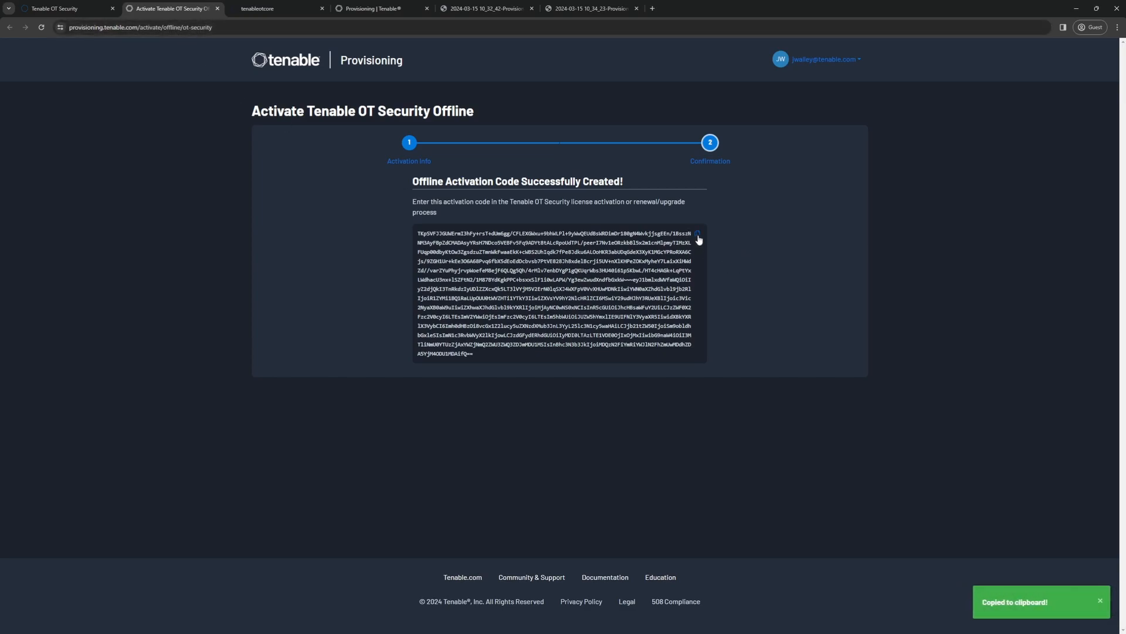
Step: Return to the License Activation page, paste the activation code and activate the license
left_click(69, 9)
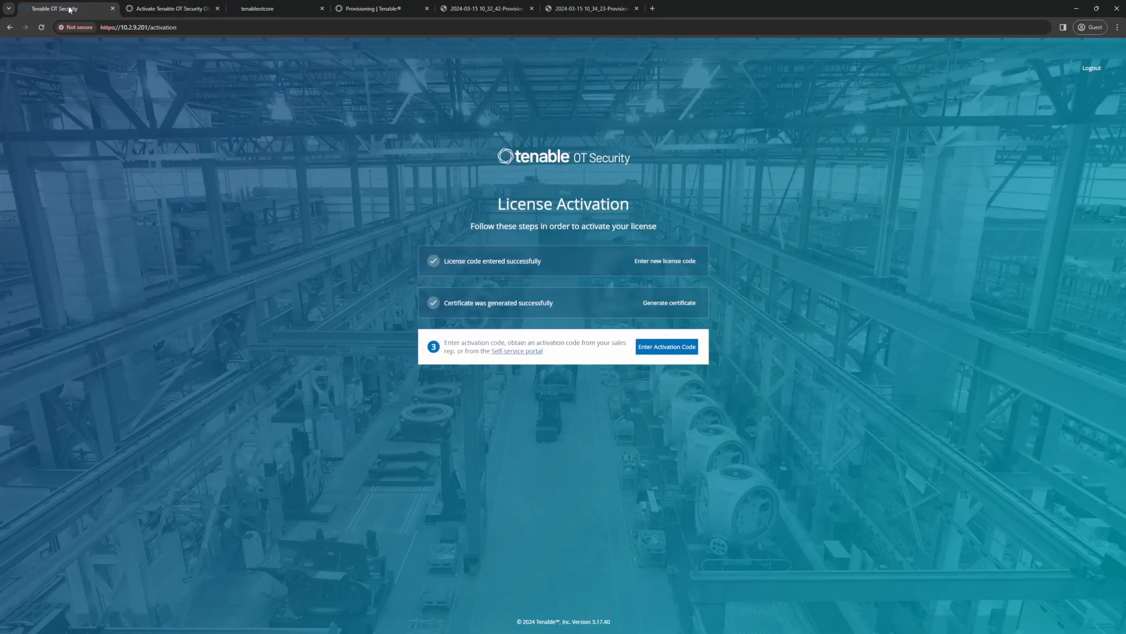
left_click(672, 348)
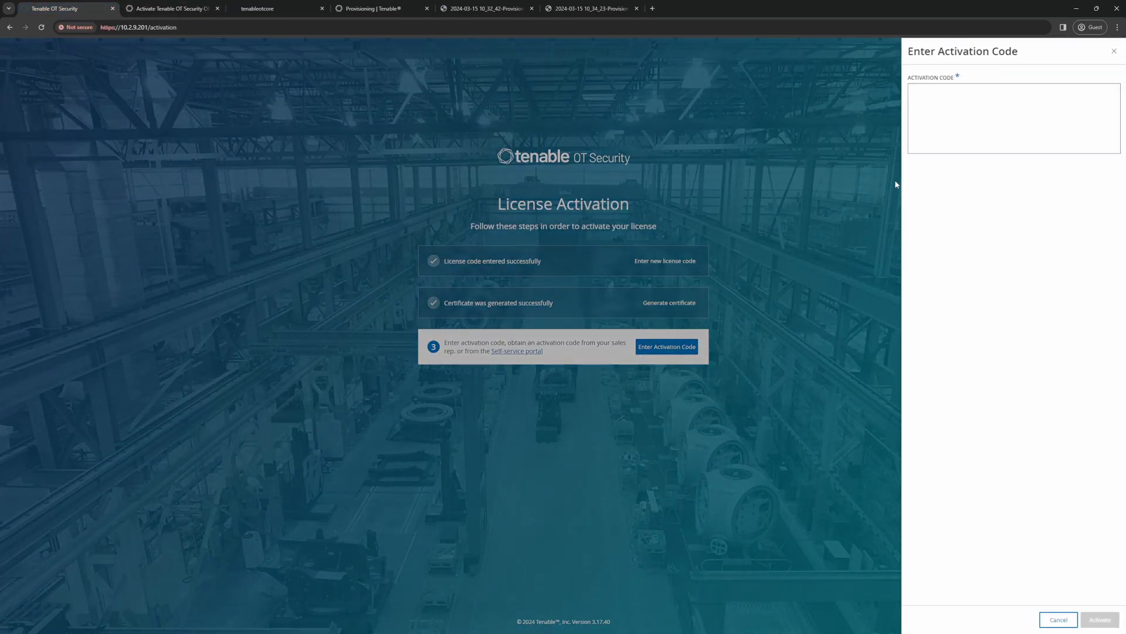
right_click(939, 119)
left_click(952, 204)
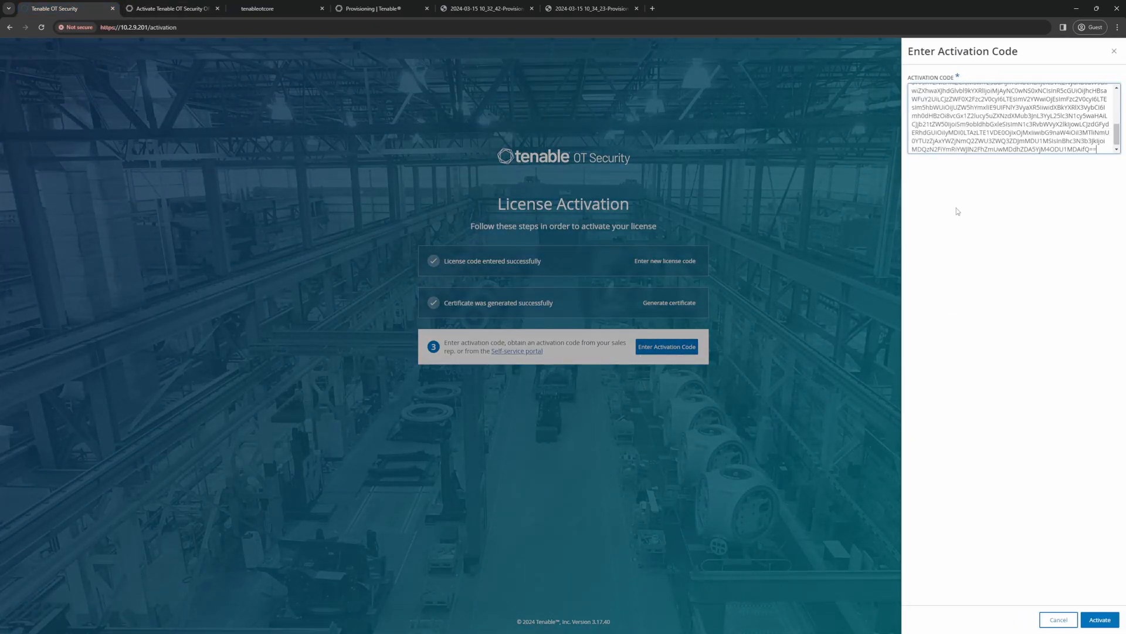
left_click(1100, 620)
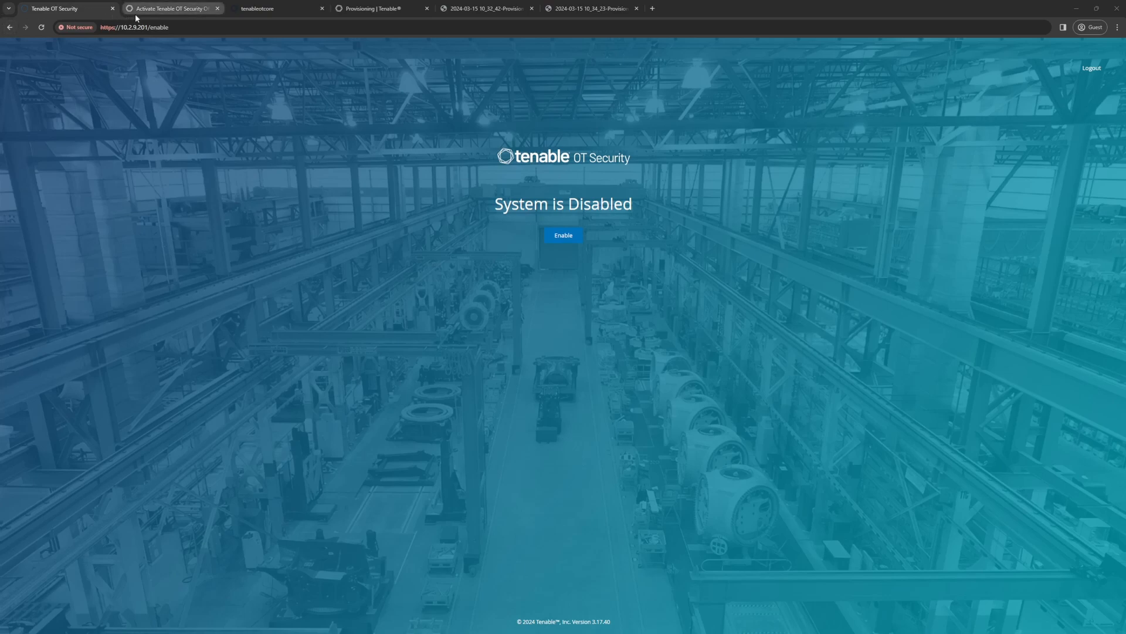
Step: Switch to Tenable Core, log in as admin with the account password and show the reboot and shutdown options
left_click(256, 10)
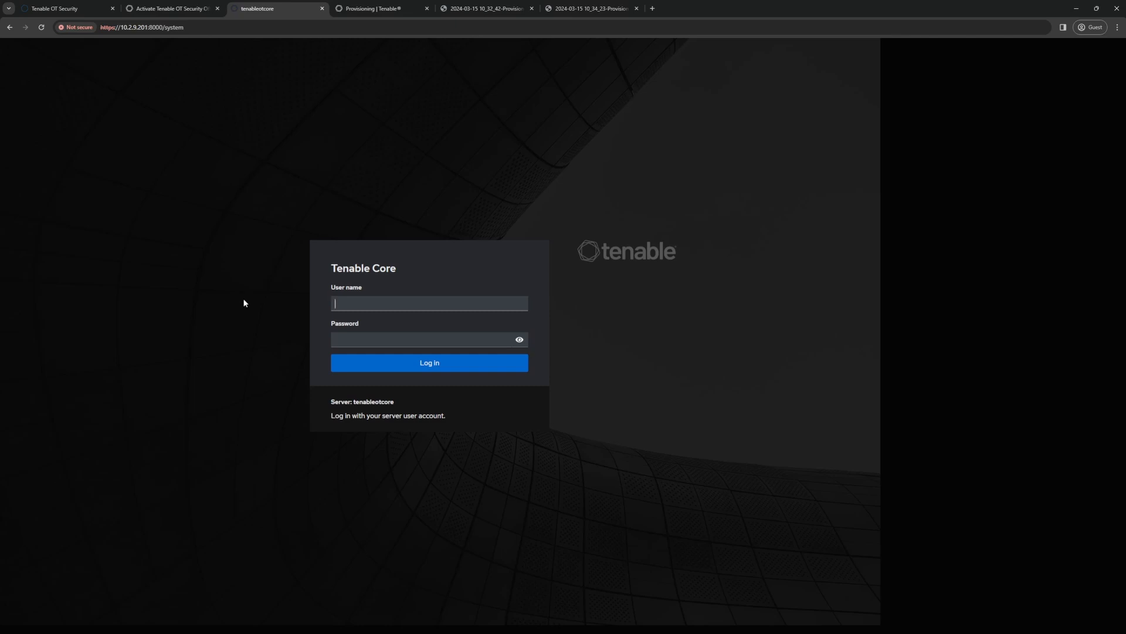
type("admin")
key("Tab")
type("**********")
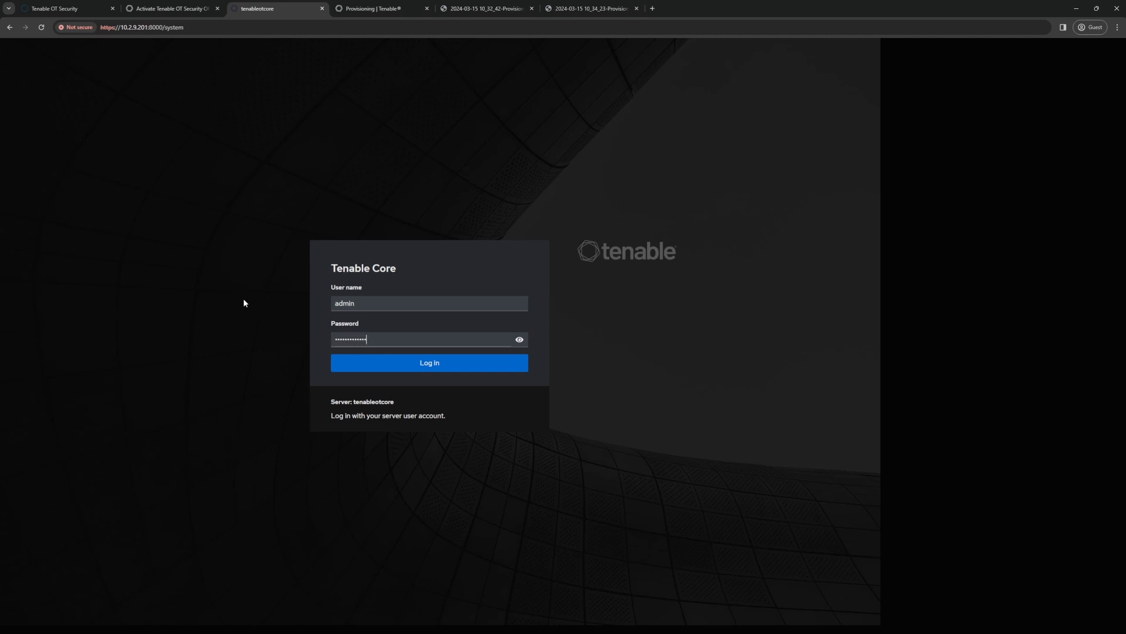
key("Return")
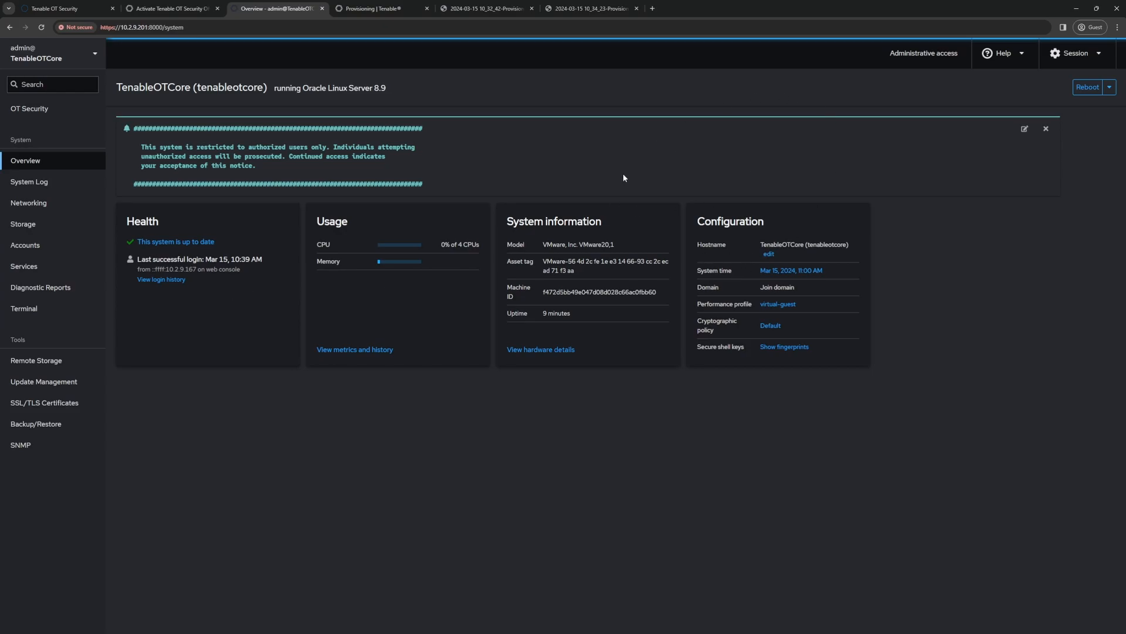
left_click(1109, 88)
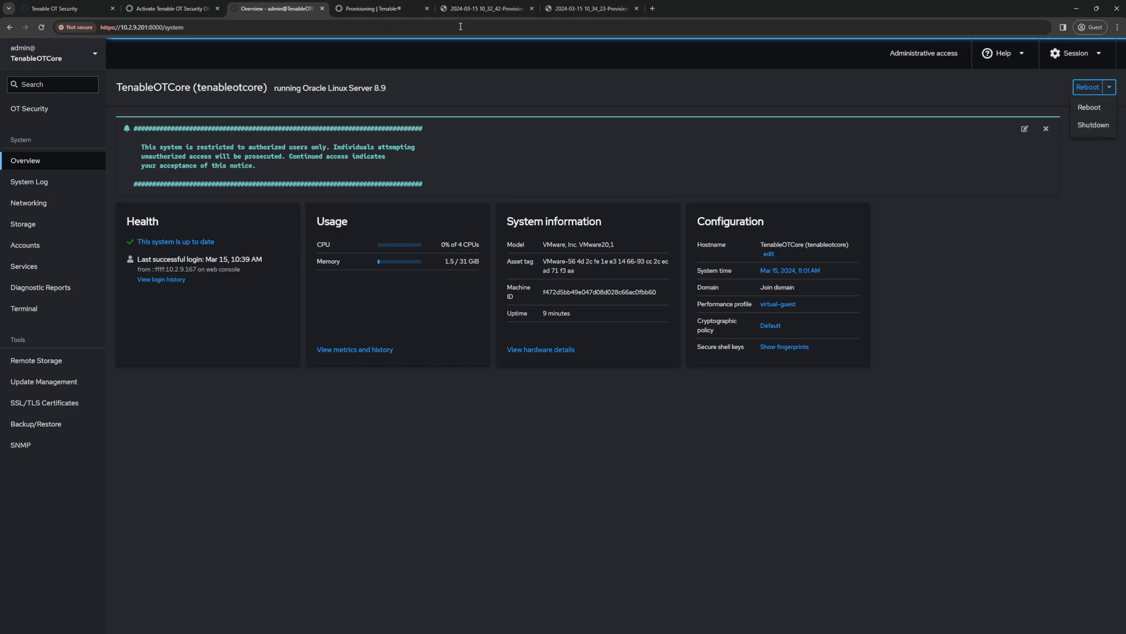
Step: Return to Tenable OT Security, enable the disabled system and open the Inventory dashboard
left_click(53, 12)
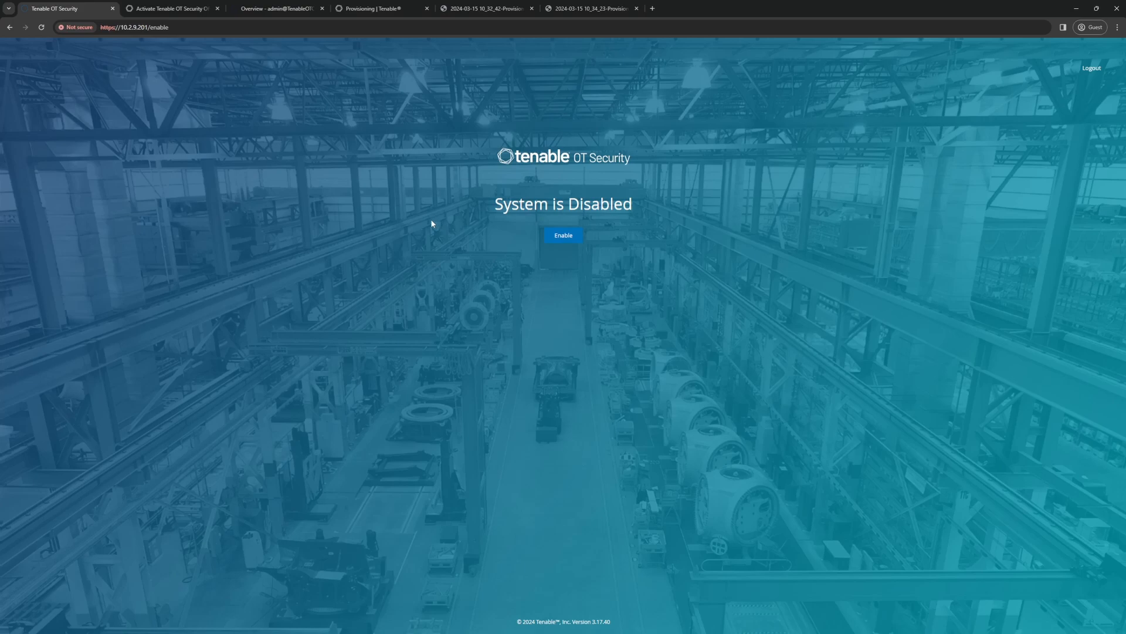
left_click(565, 234)
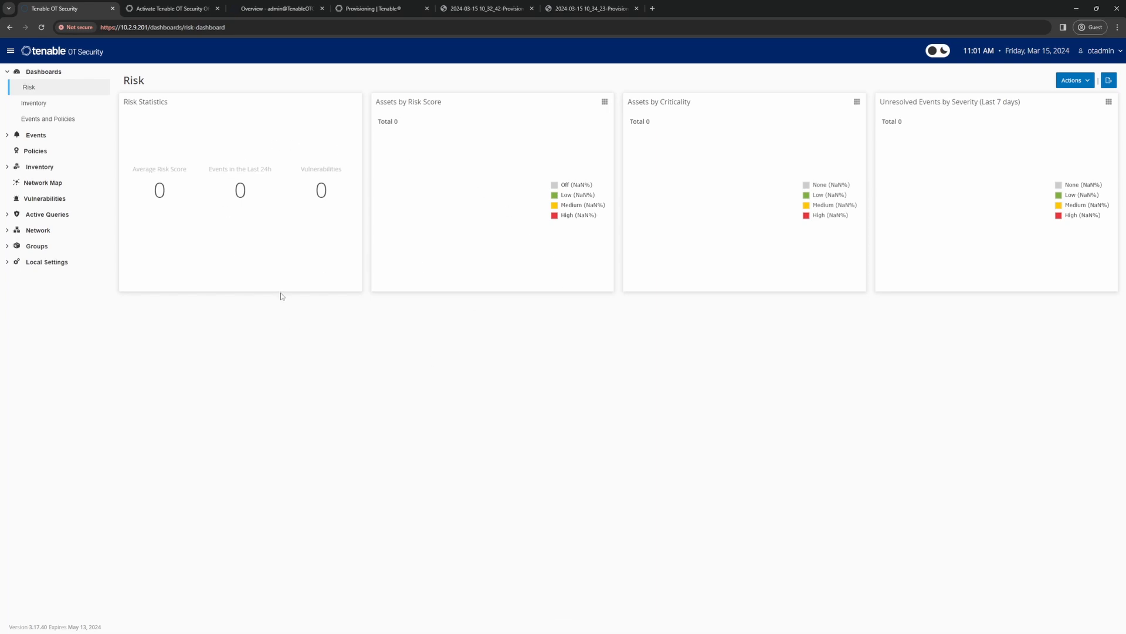
left_click(39, 106)
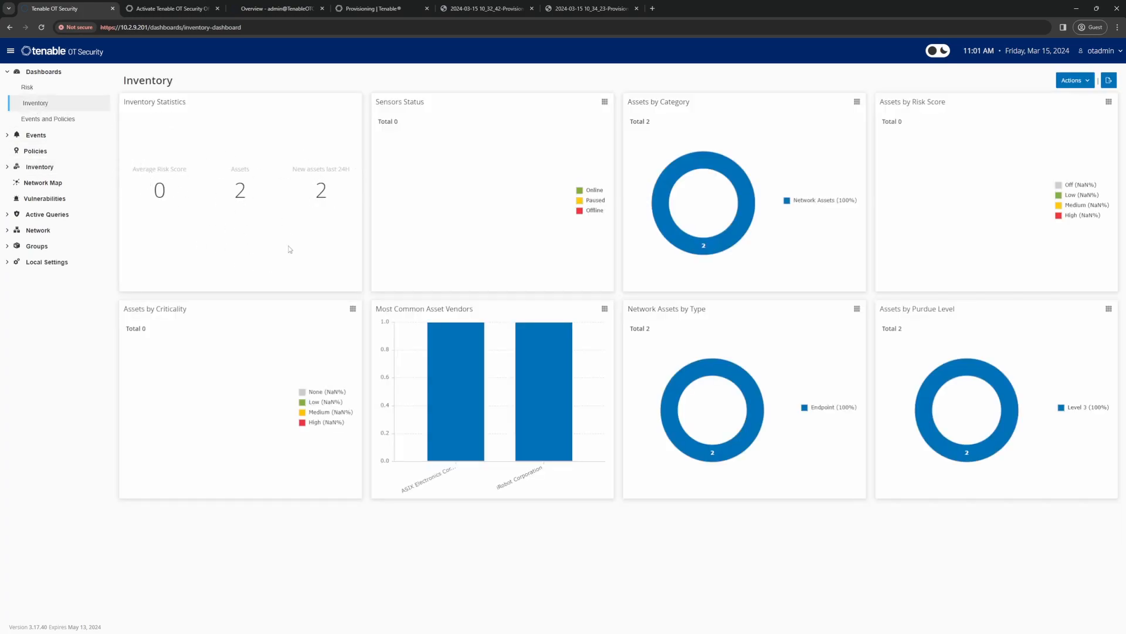
Step: In the environment's Asset Settings, edit the Monitored Network and deselect all four default IP ranges
left_click(51, 271)
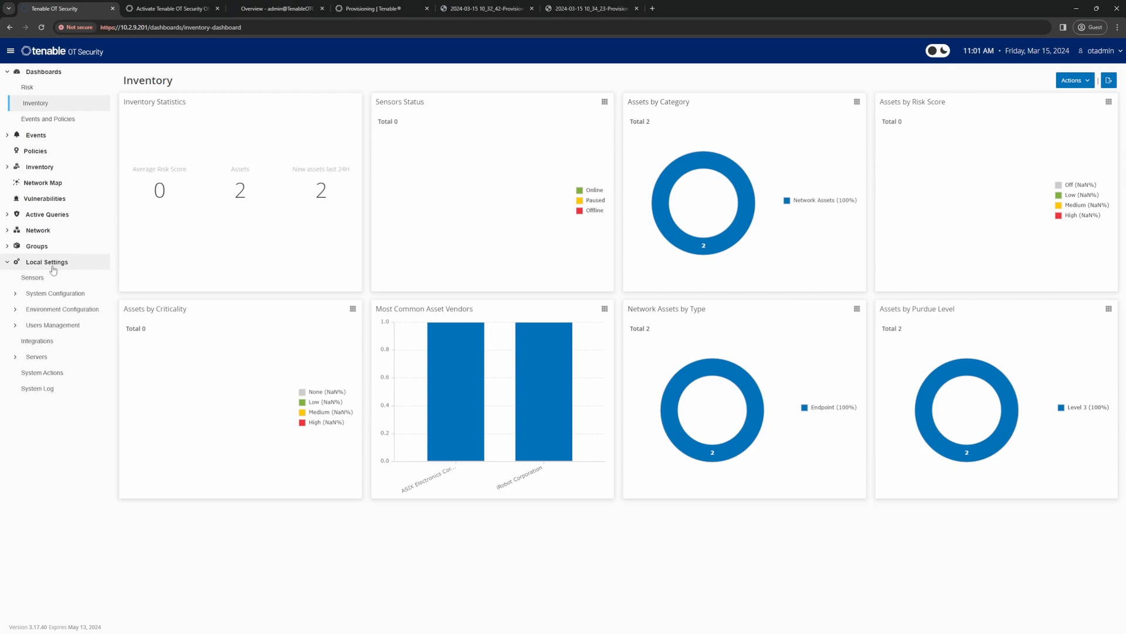
left_click(54, 311)
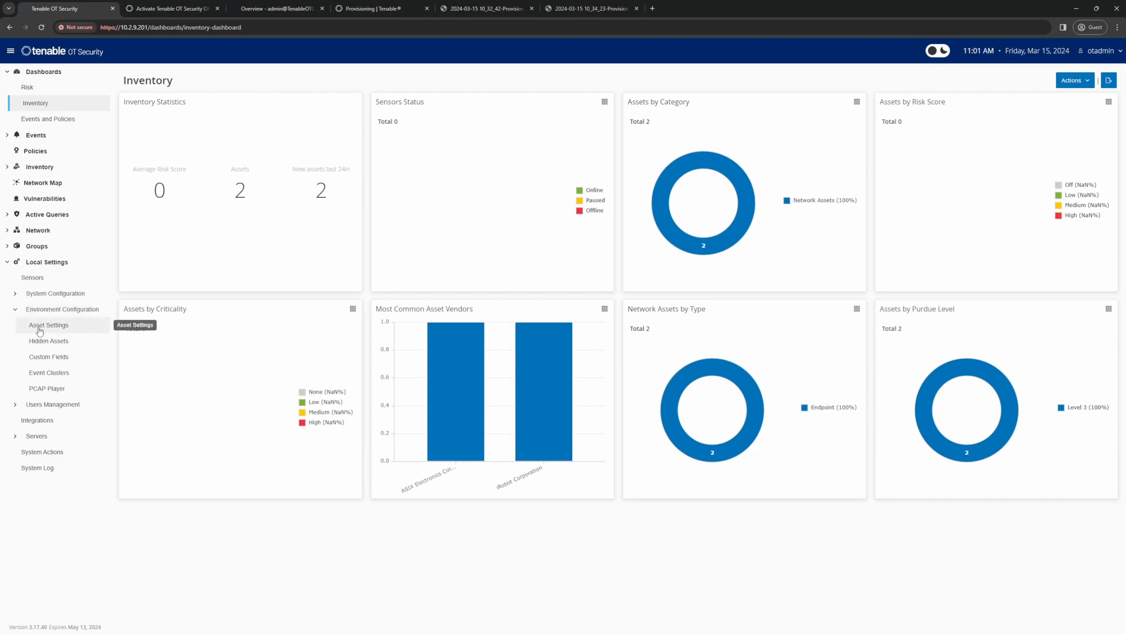
left_click(39, 331)
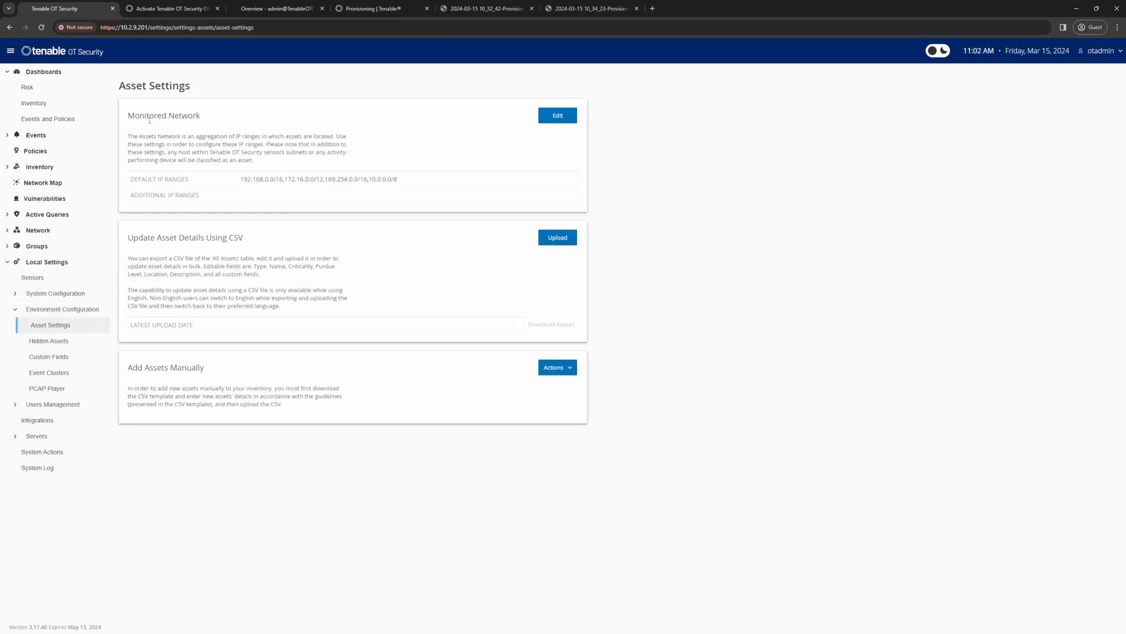
left_click_drag(128, 117, 205, 118)
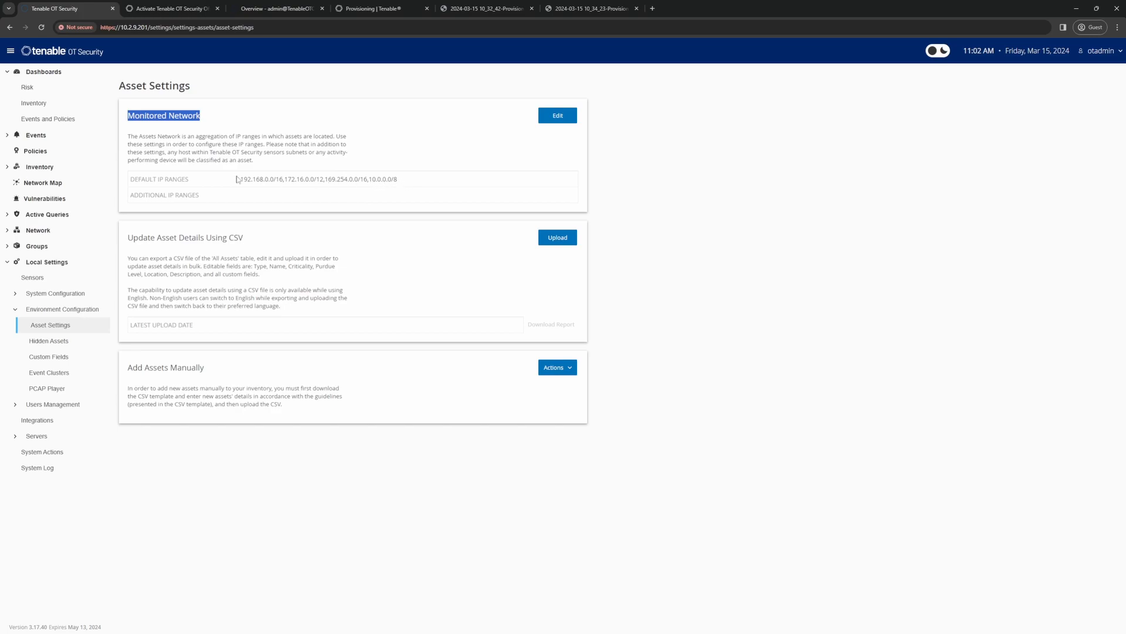
left_click(552, 118)
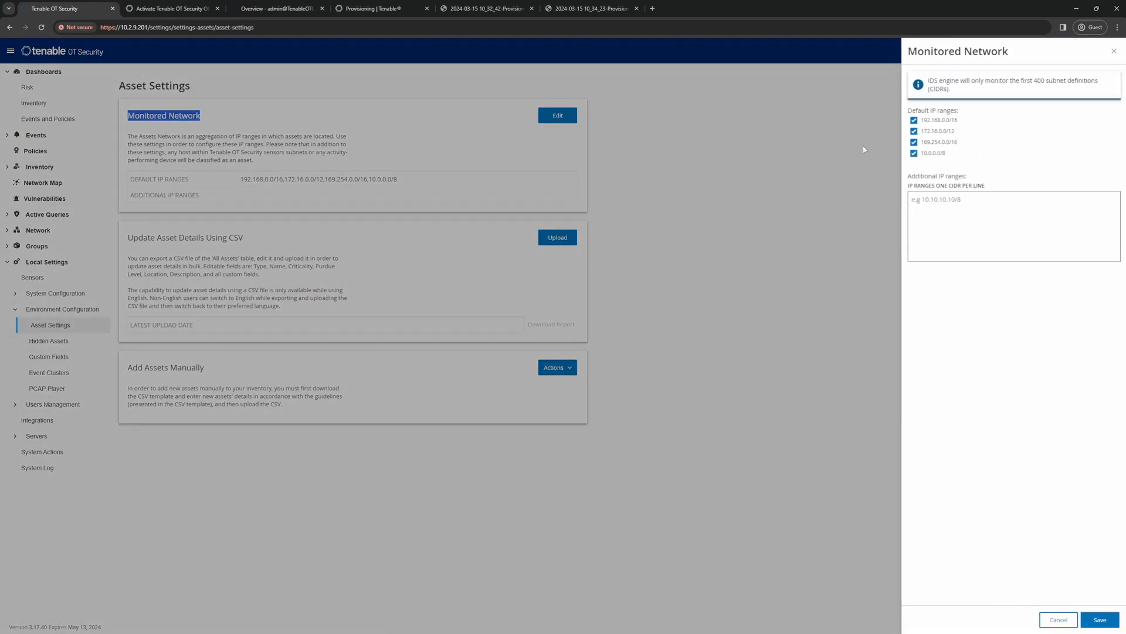
left_click(914, 120)
left_click(914, 131)
left_click(914, 142)
left_click(914, 154)
Step: Add 10.2.9.0/24 as an additional IP range of the Monitored Network and save the settings
left_click(935, 208)
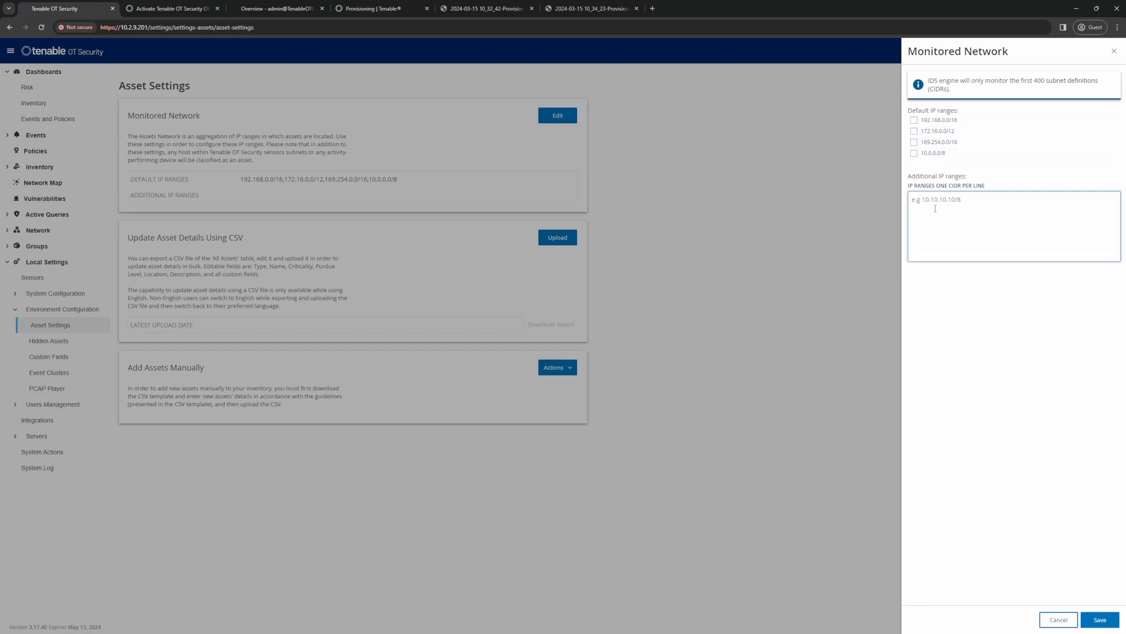
type("10")
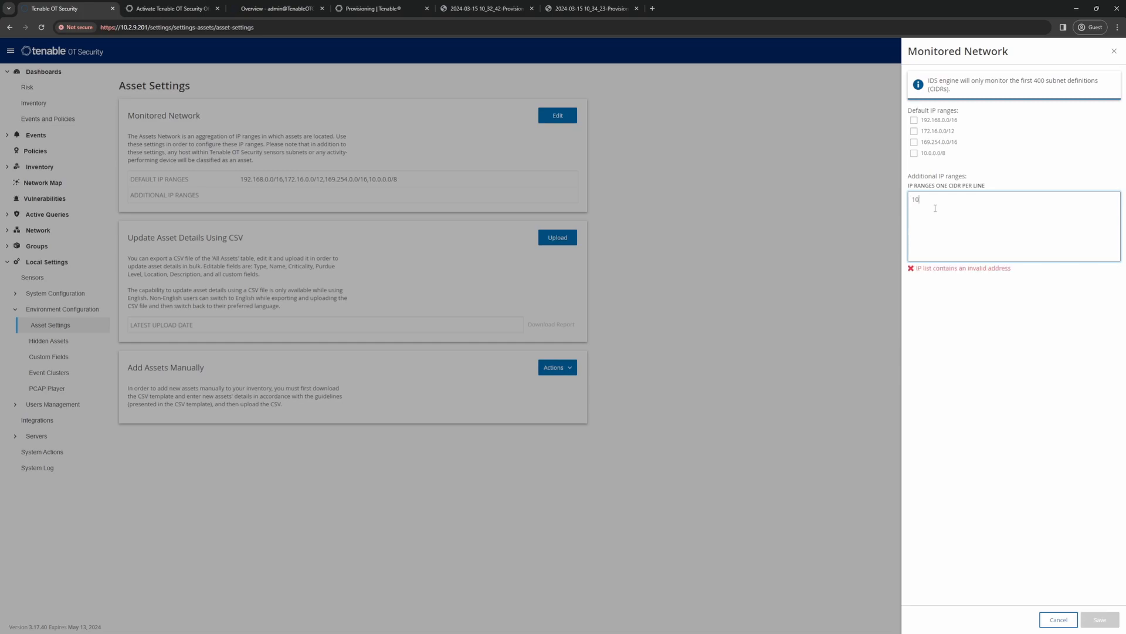
type(".2.9.")
type("0/")
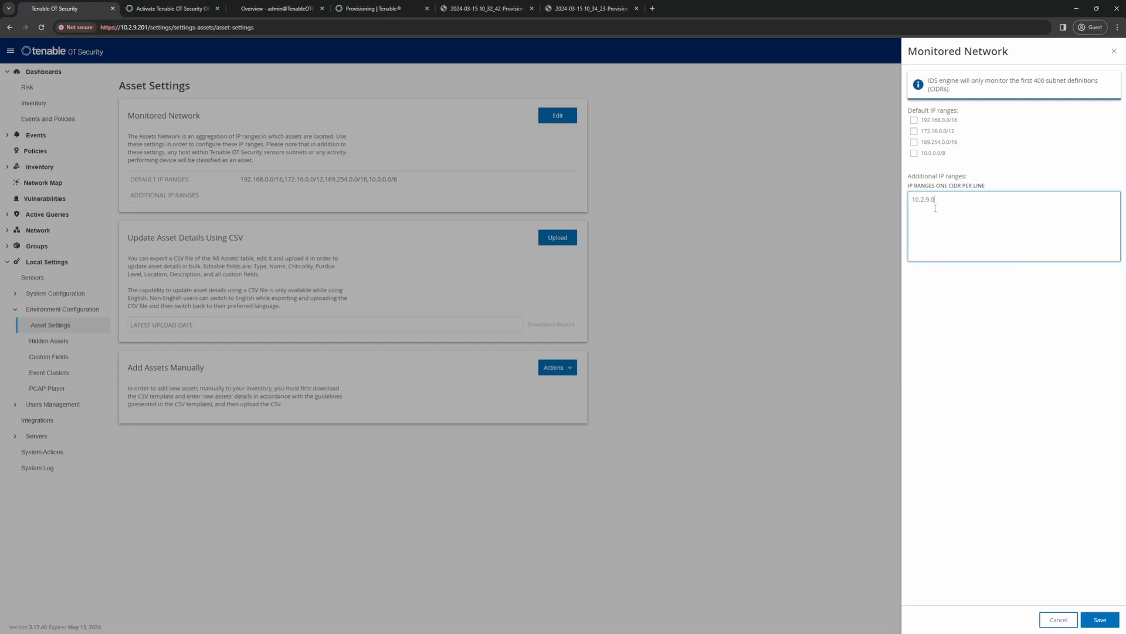
type("24")
left_click(1101, 620)
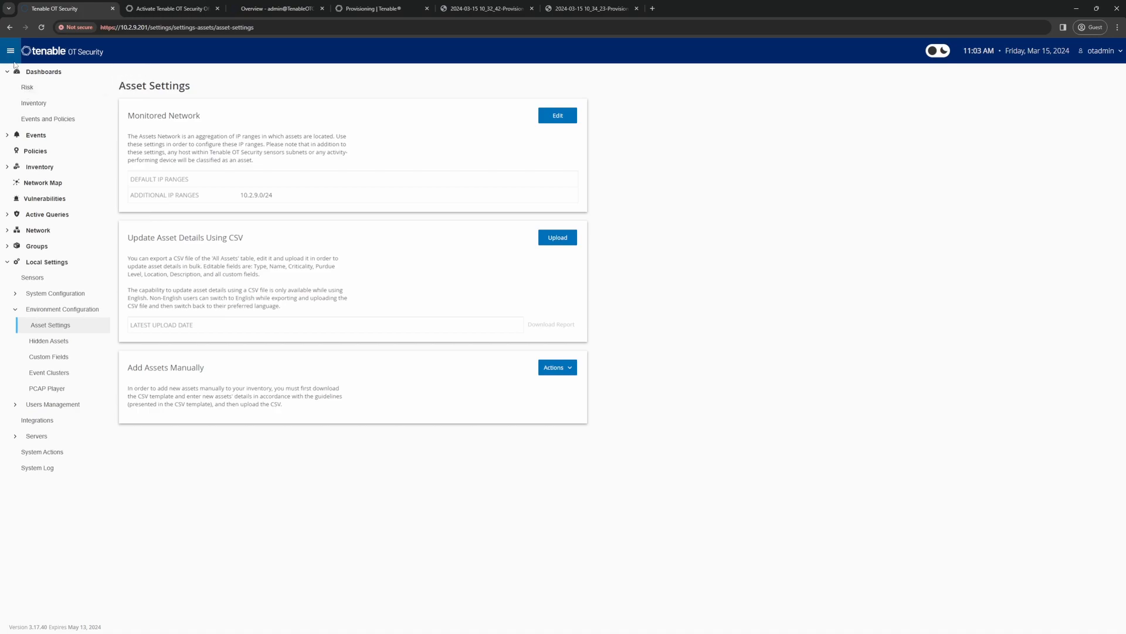
Step: Open the Risk dashboard and switch the interface to dark mode
left_click(27, 88)
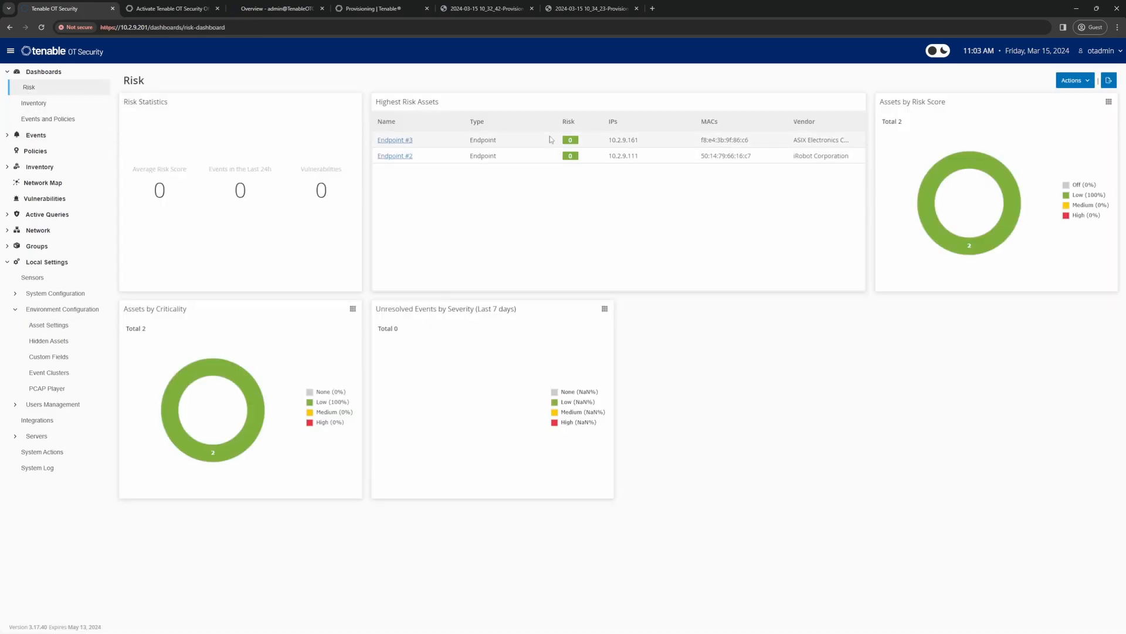
left_click(939, 51)
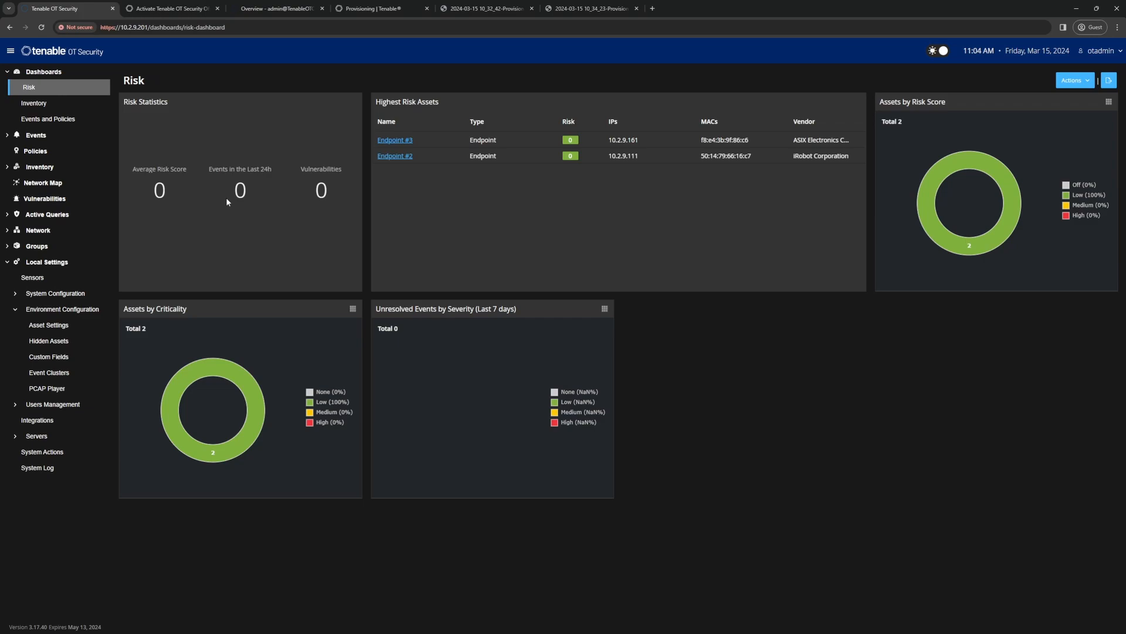
Step: Review the Inventory dashboard and the Events and Policies dashboard, and expand the list of event categories
left_click(31, 109)
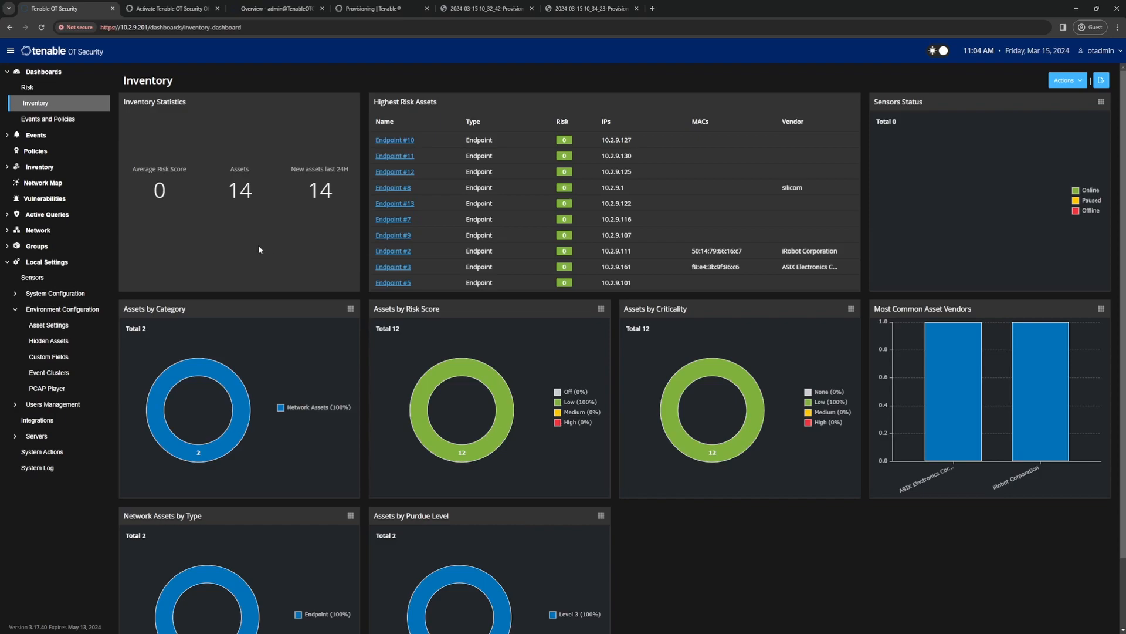
left_click(55, 127)
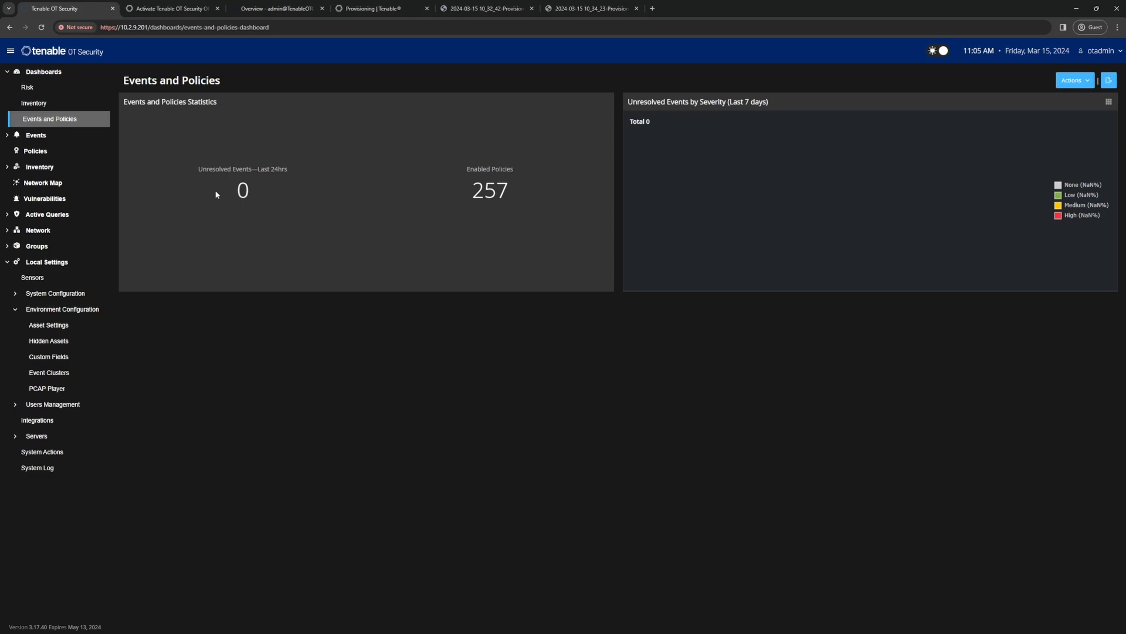
left_click(42, 136)
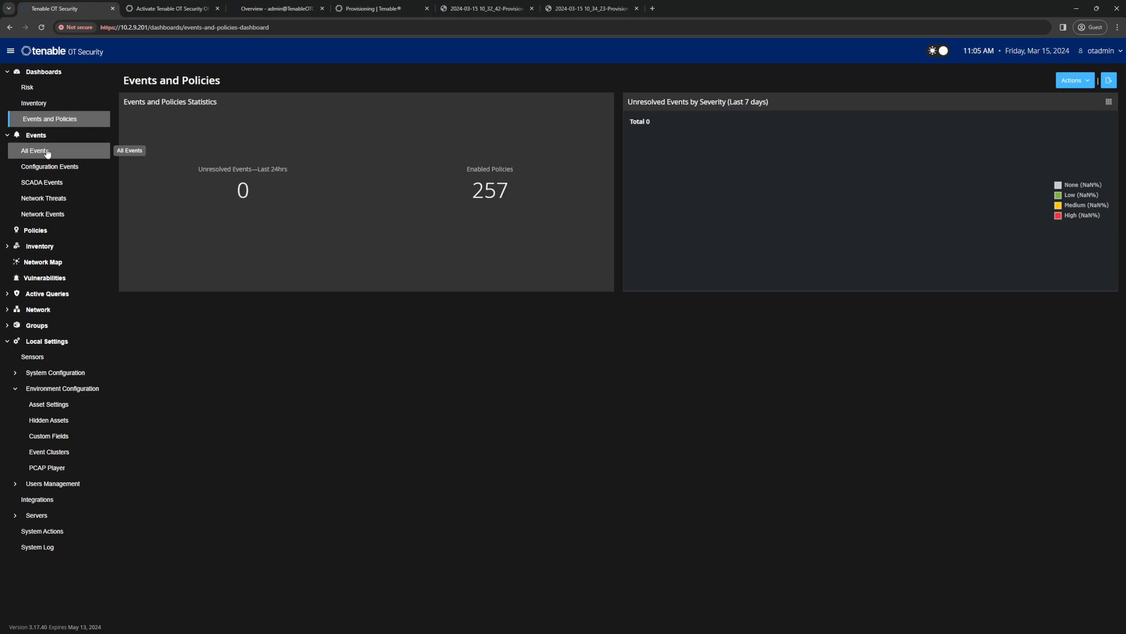
Step: Review the event pages in order: All Events, Configuration Events, SCADA Events, Network Threats and Network Events
left_click(48, 152)
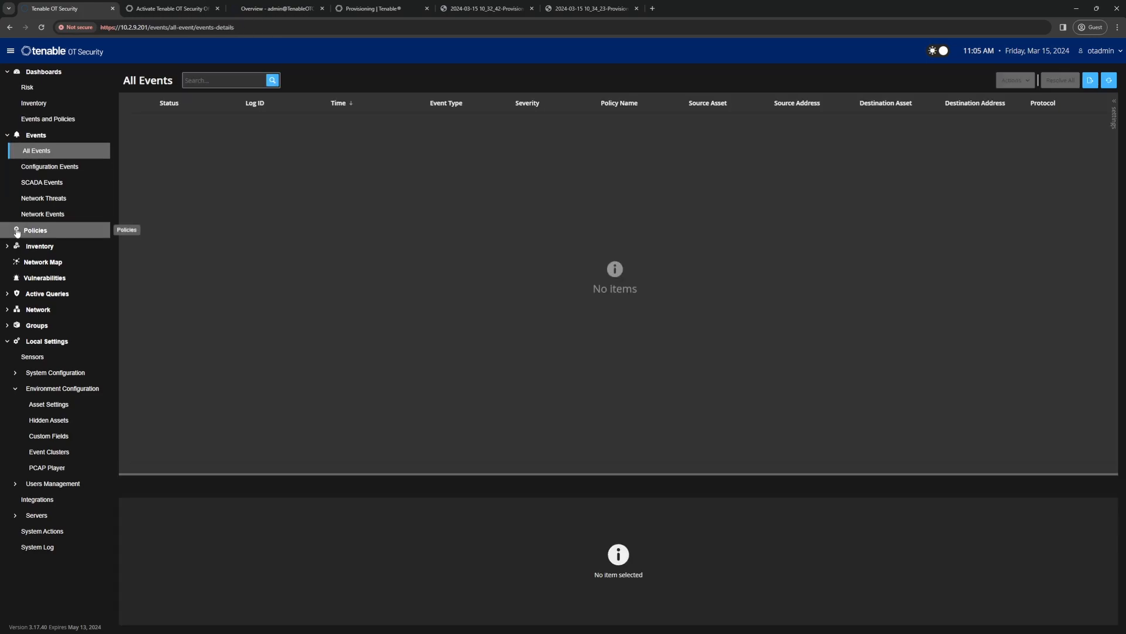
left_click(50, 168)
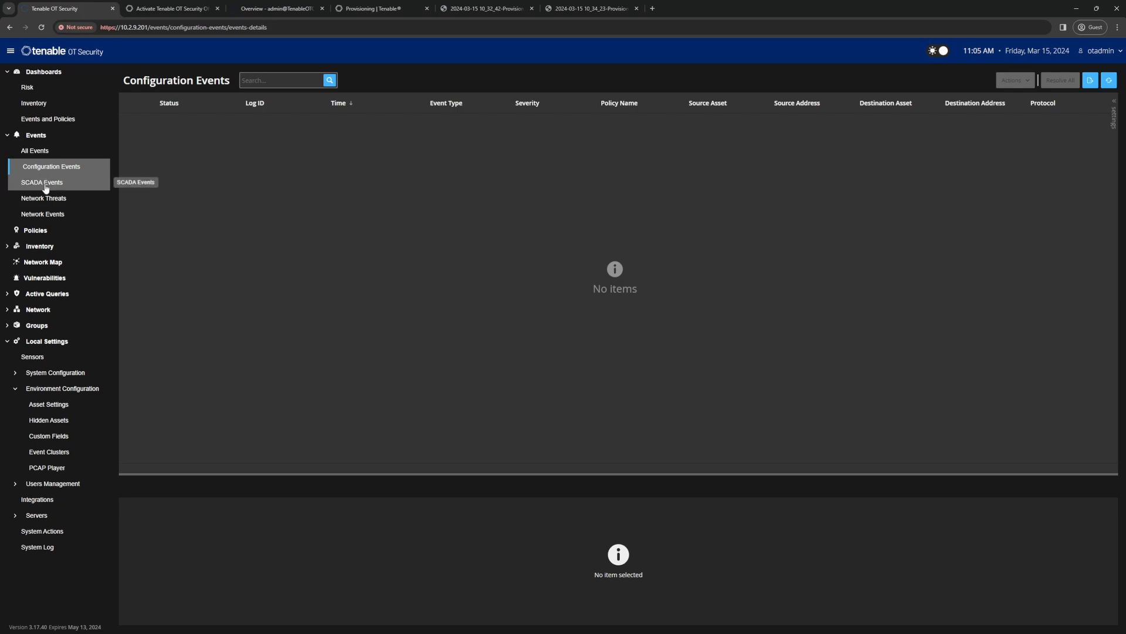
left_click(37, 184)
left_click(30, 202)
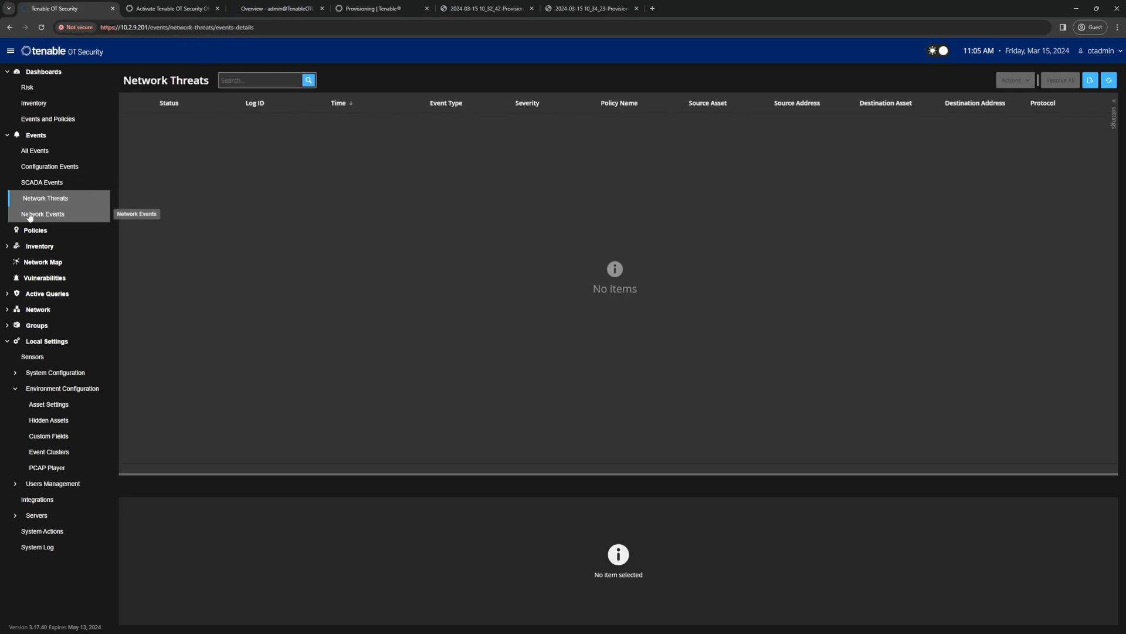
left_click(32, 215)
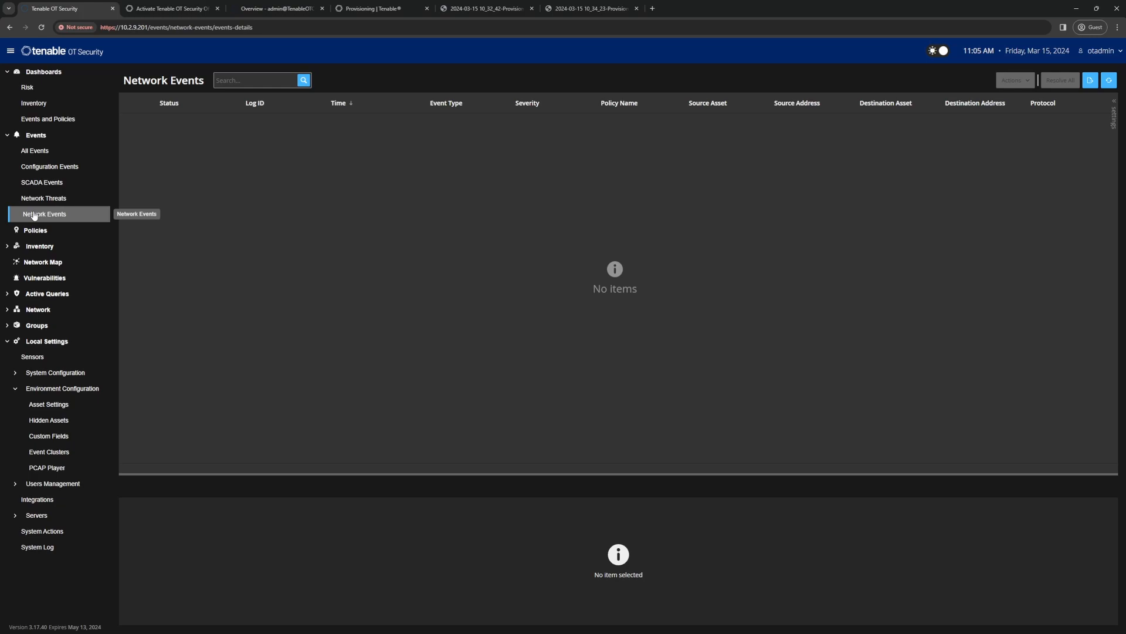
Step: Open the Policies page and collapse all five policy groups, from Controller Activities to SCADA Events
left_click(37, 231)
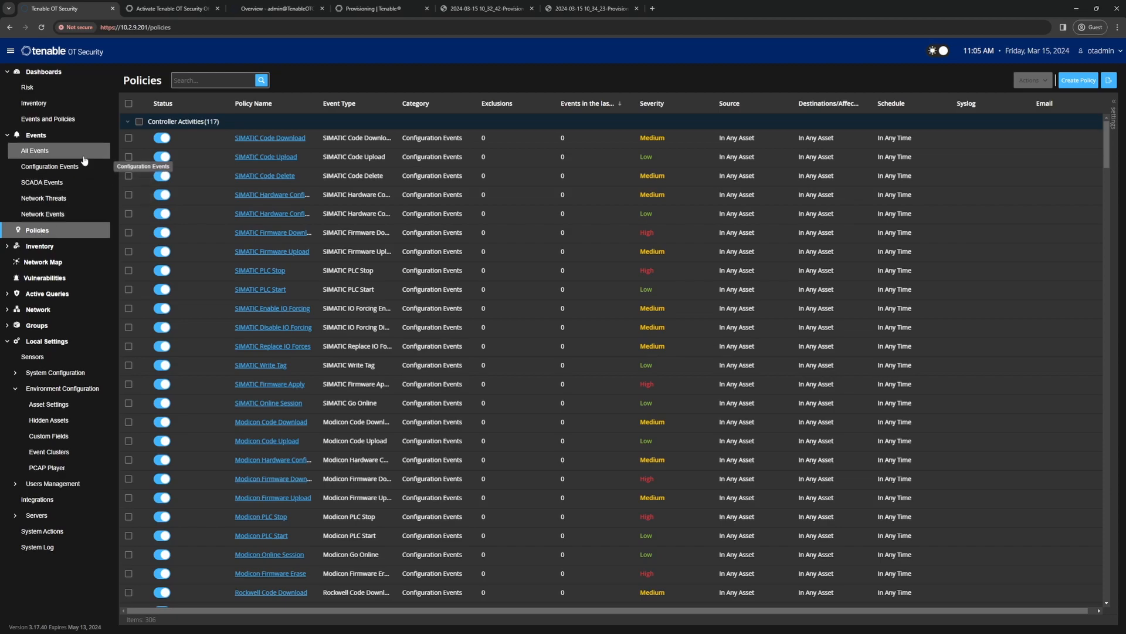
left_click(127, 122)
left_click(127, 137)
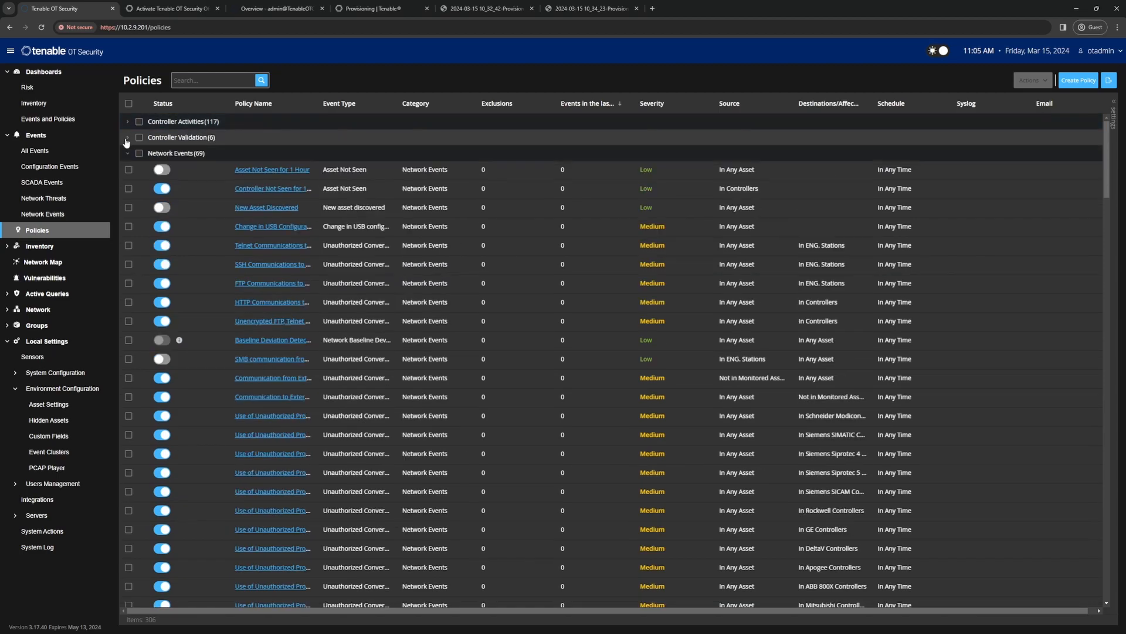
left_click(127, 153)
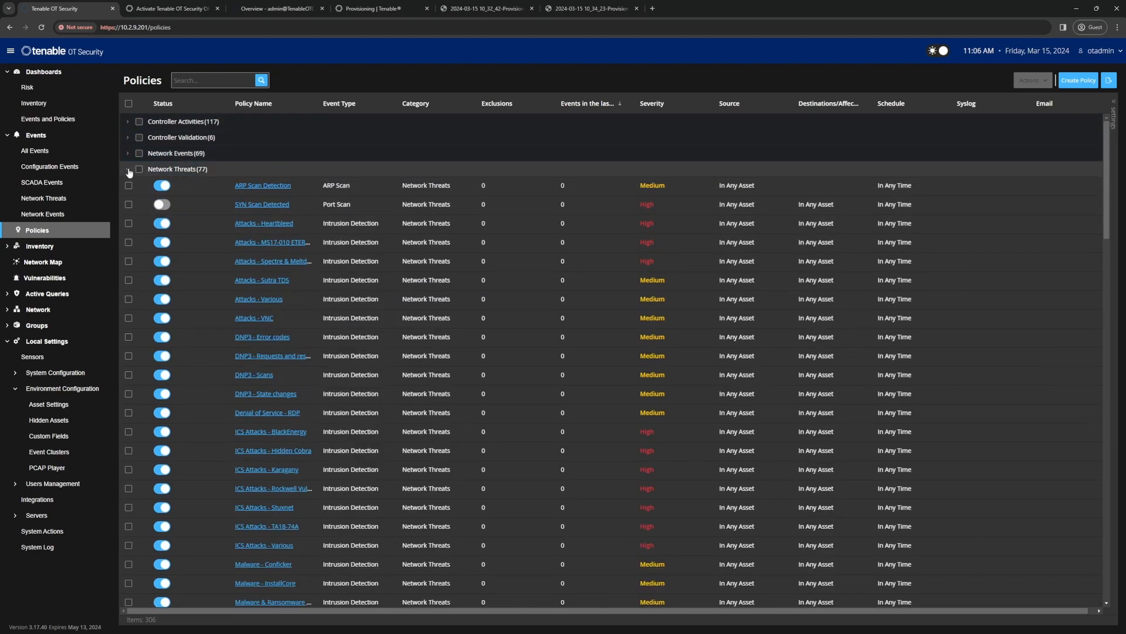
left_click(128, 170)
left_click(127, 185)
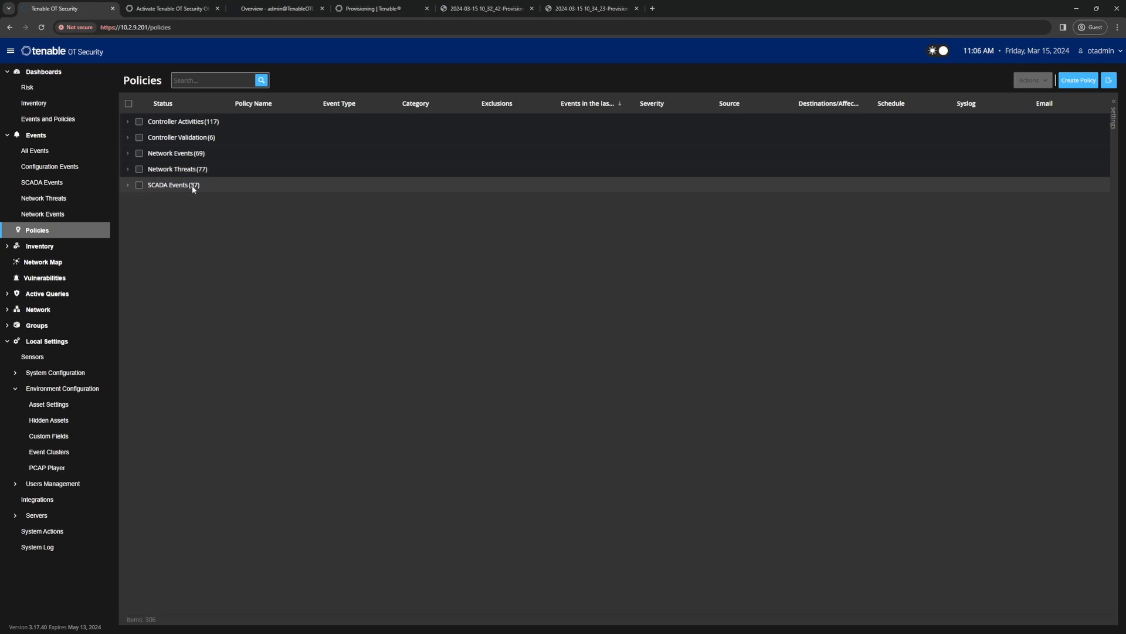
Step: Examine the policies under Controller Activities and Controller Validation, collapsing each group after viewing it
left_click(128, 122)
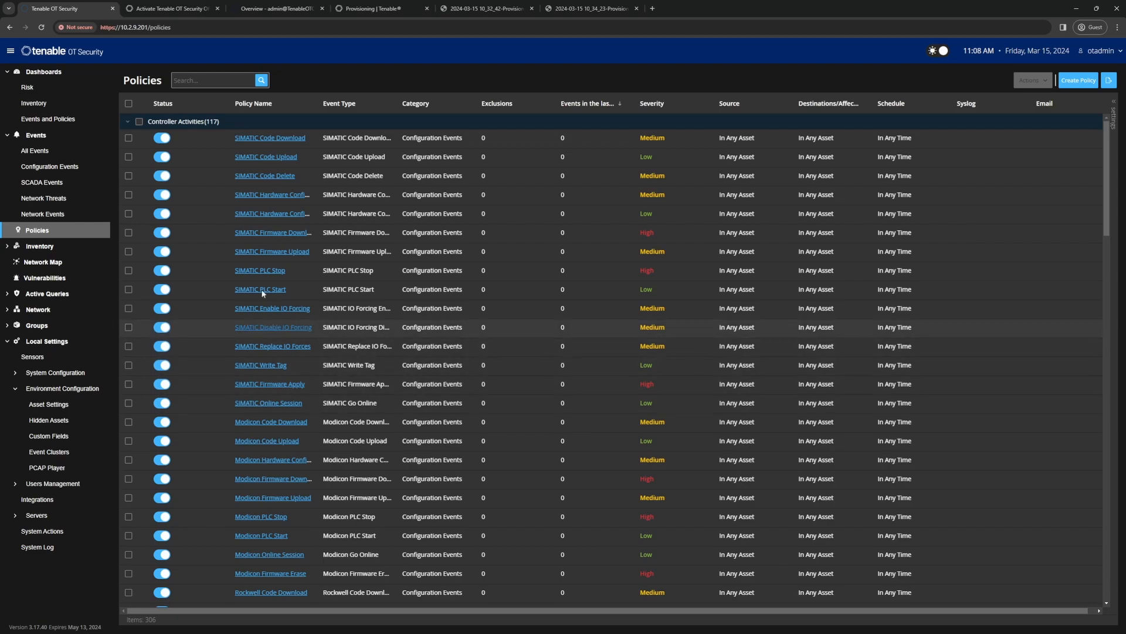
left_click(127, 123)
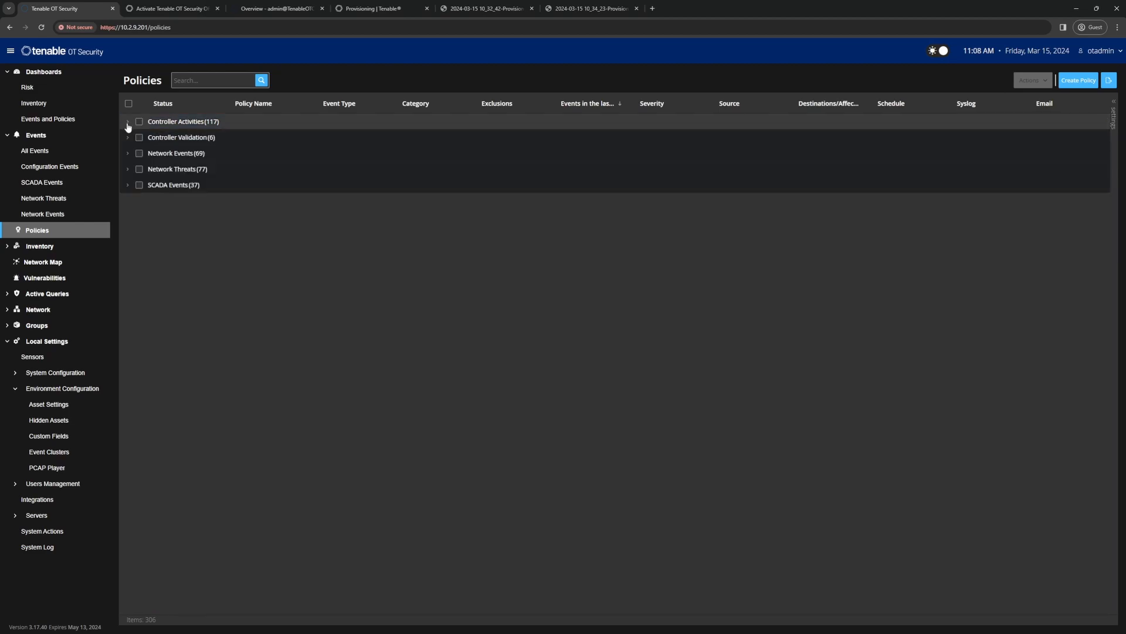
left_click(128, 138)
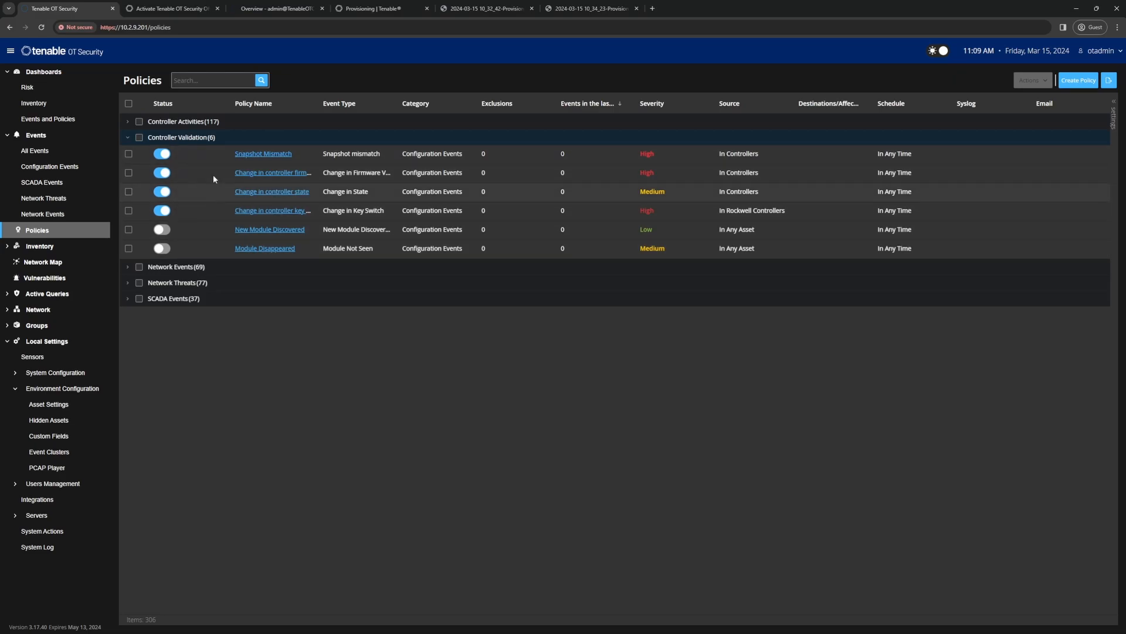
left_click(127, 141)
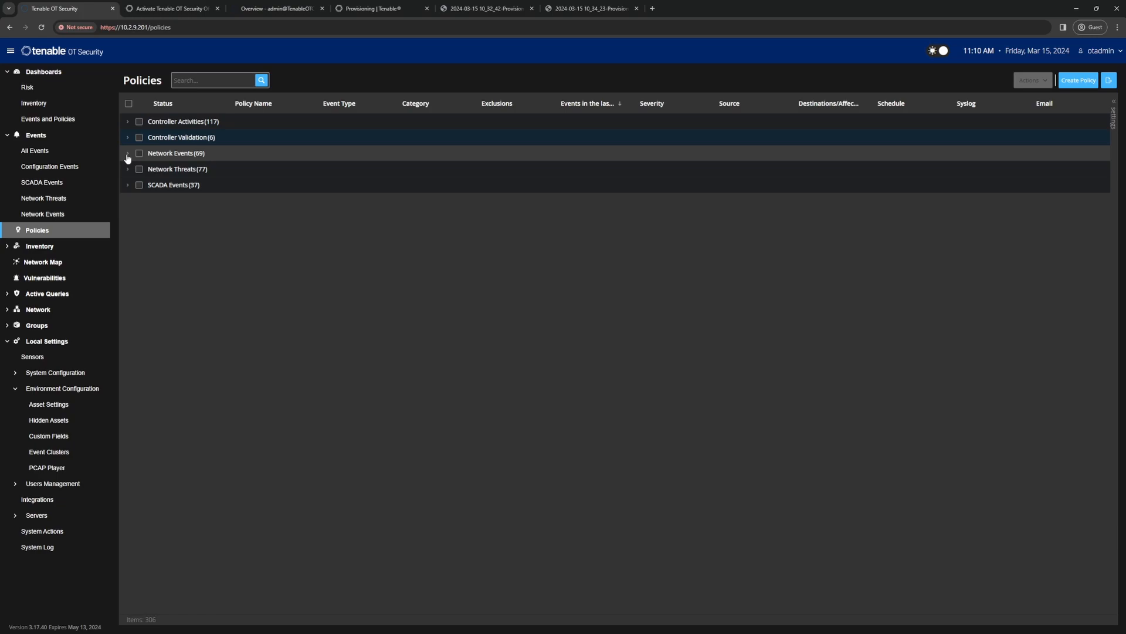
Step: Expand the Network Events policy group, look through its policies and their enabled status, and collapse it
left_click(127, 156)
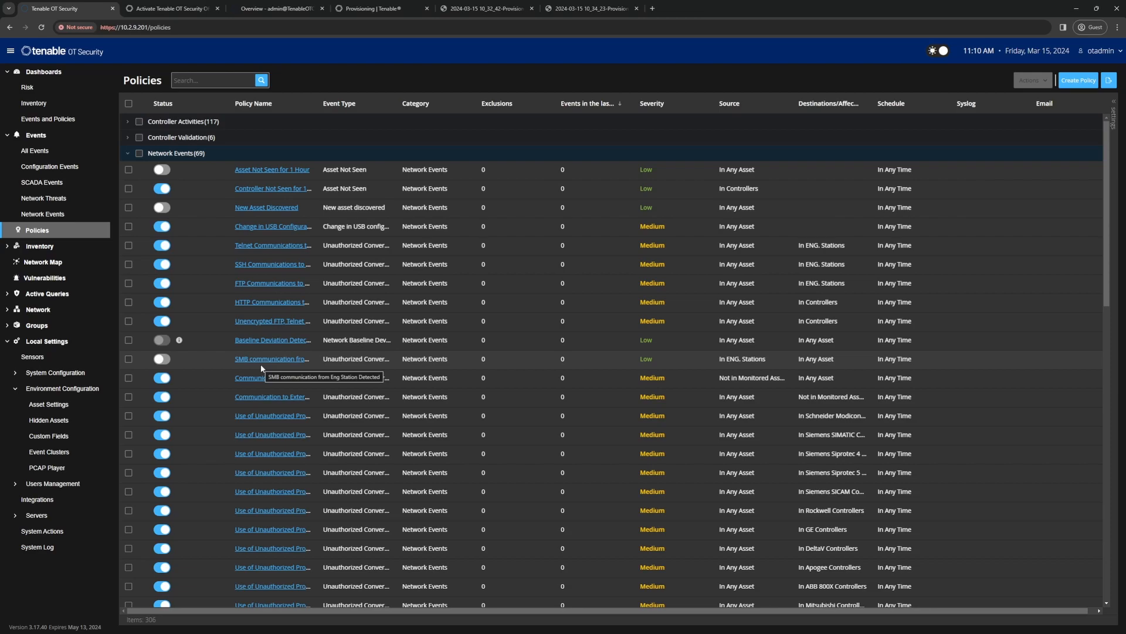
scroll(261, 368, "down", 2)
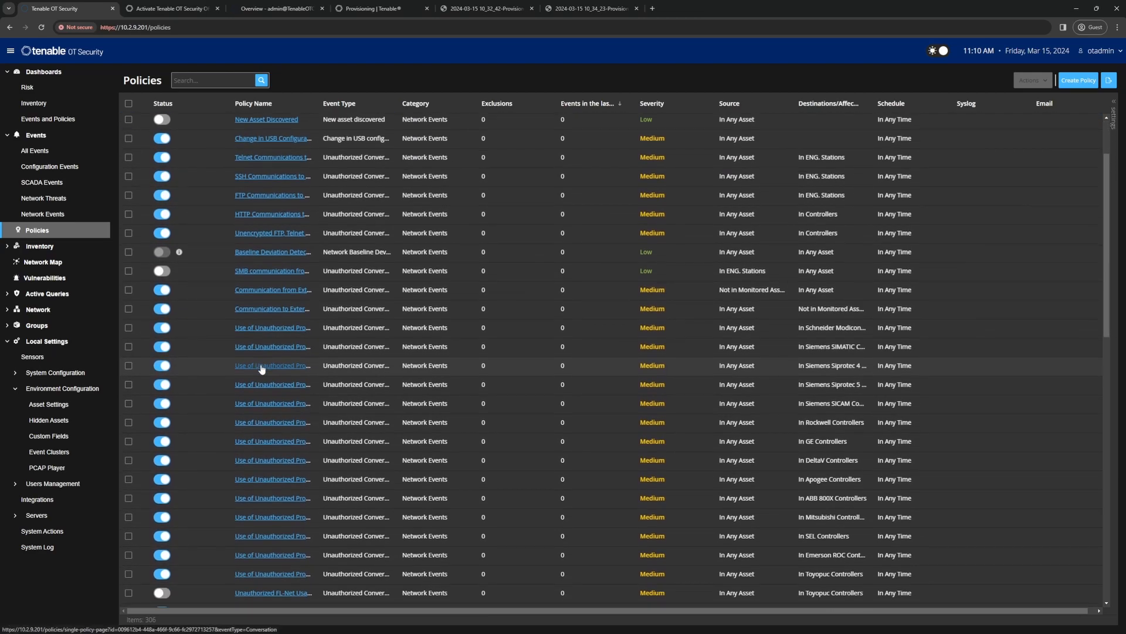
scroll(261, 368, "down", 3)
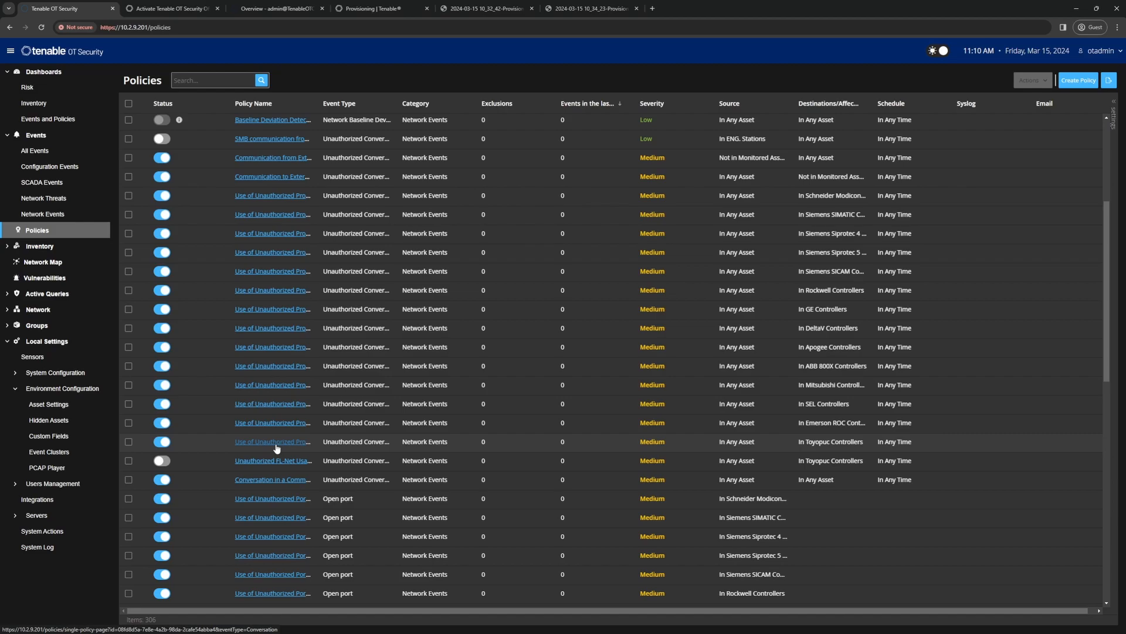
scroll(277, 448, "down", 5)
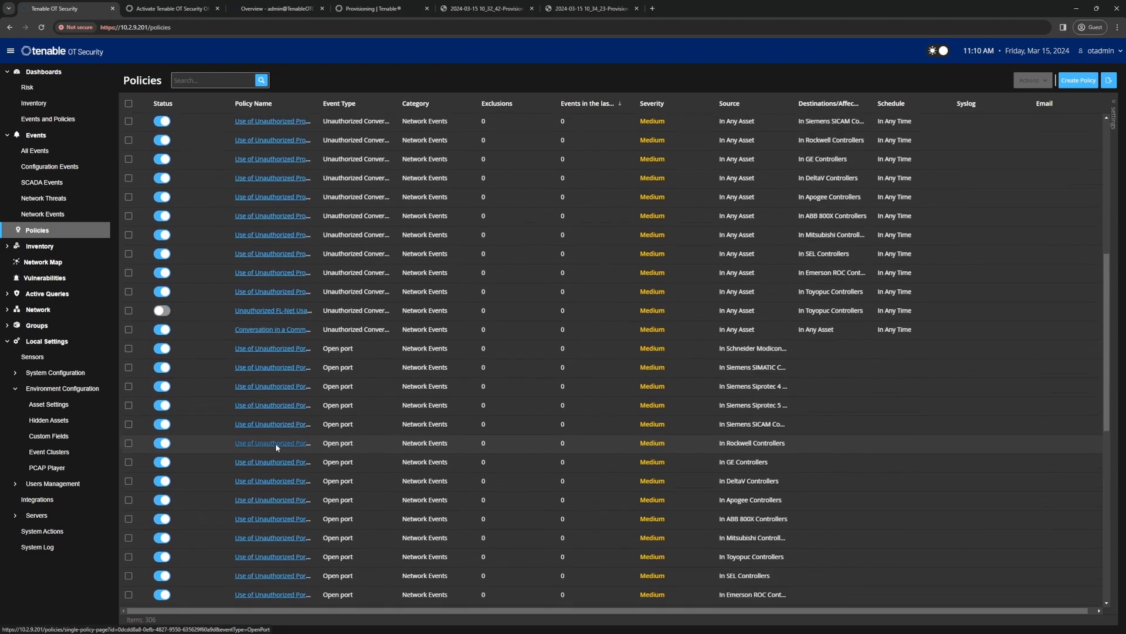
scroll(276, 444, "down", 1)
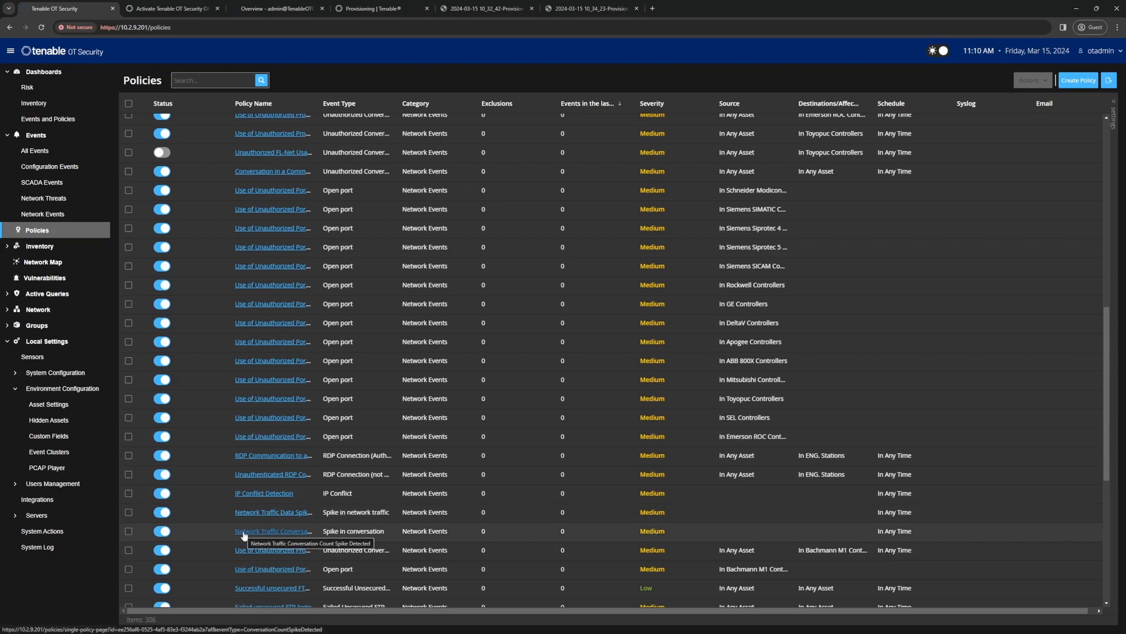
scroll(245, 533, "up", 8)
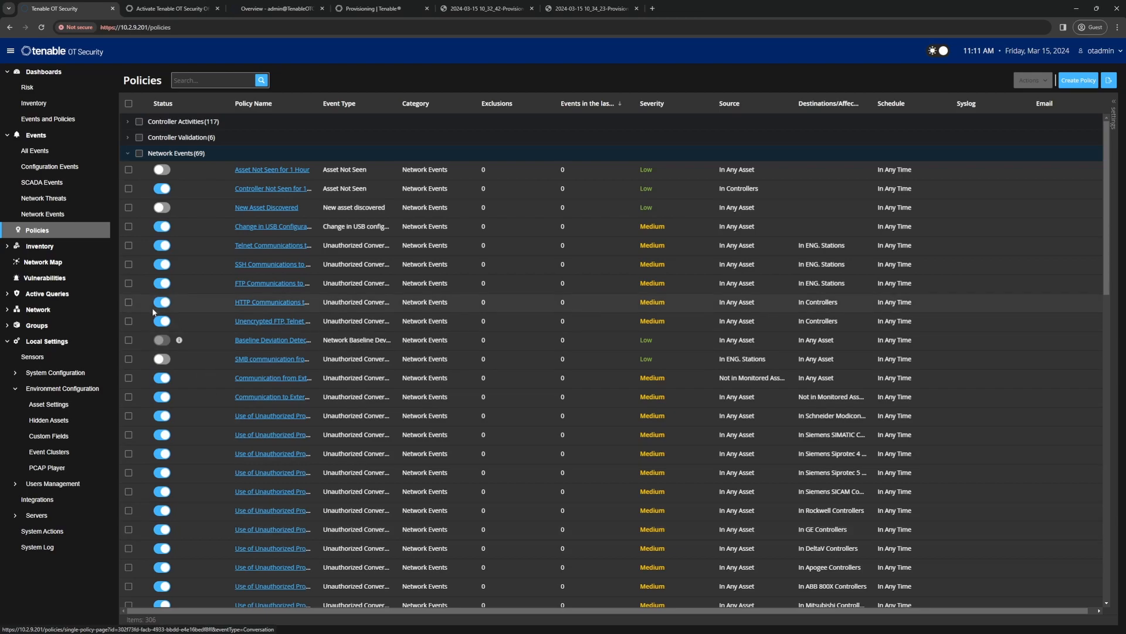
left_click(129, 154)
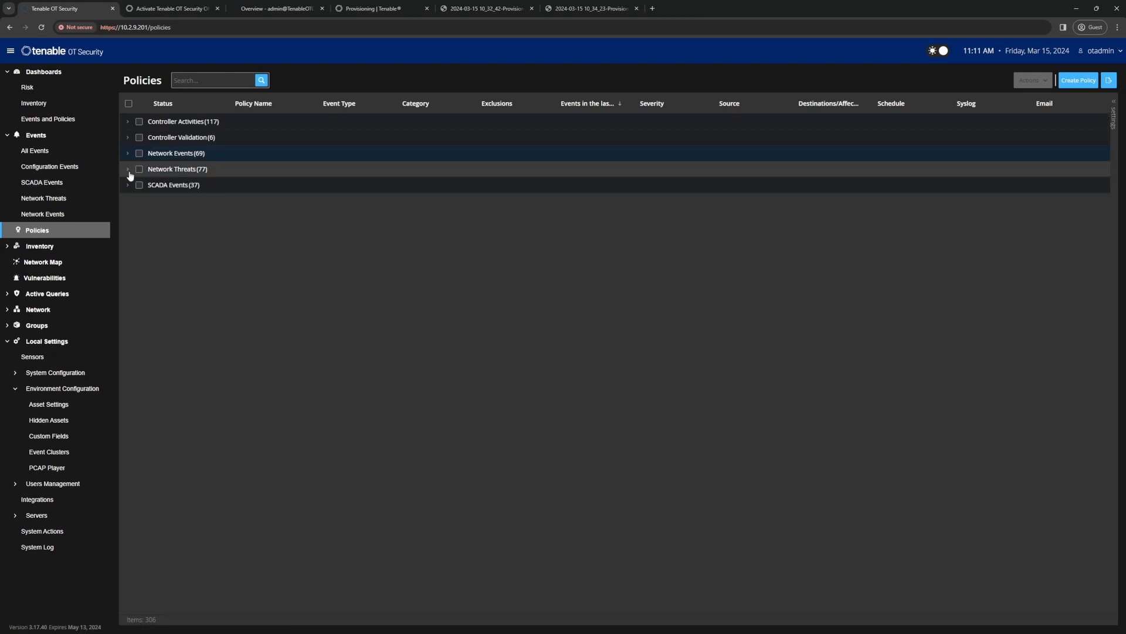
Step: Expand the Network Threats policy group, look through its intrusion detection policies, and collapse it
left_click(128, 170)
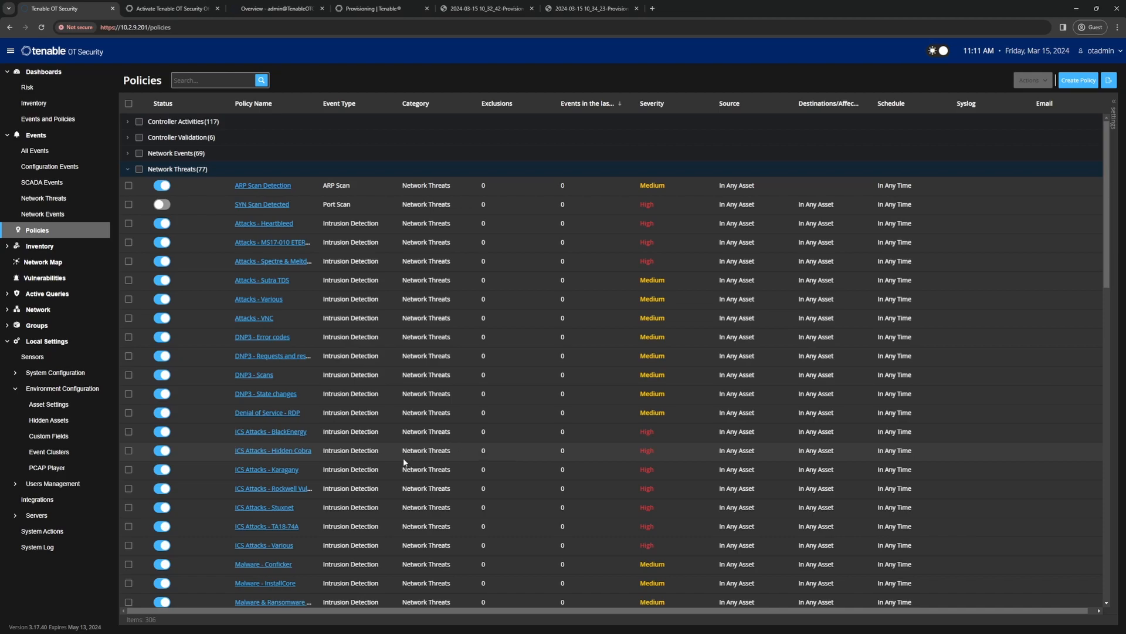
scroll(404, 460, "down", 3)
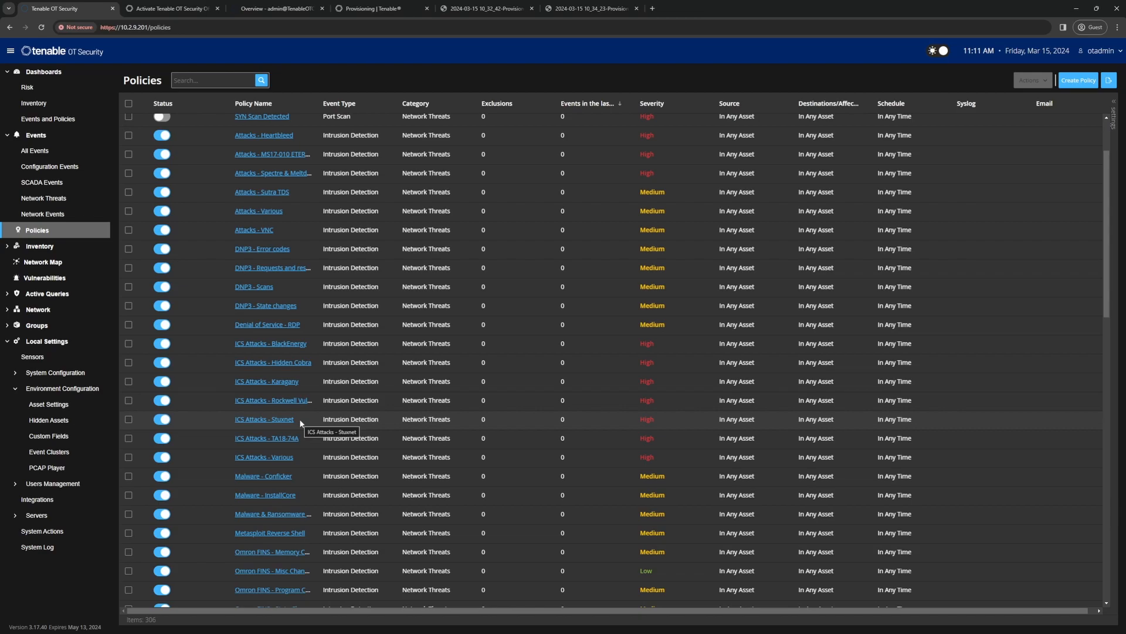
scroll(282, 521, "down", 2)
scroll(282, 521, "down", 3)
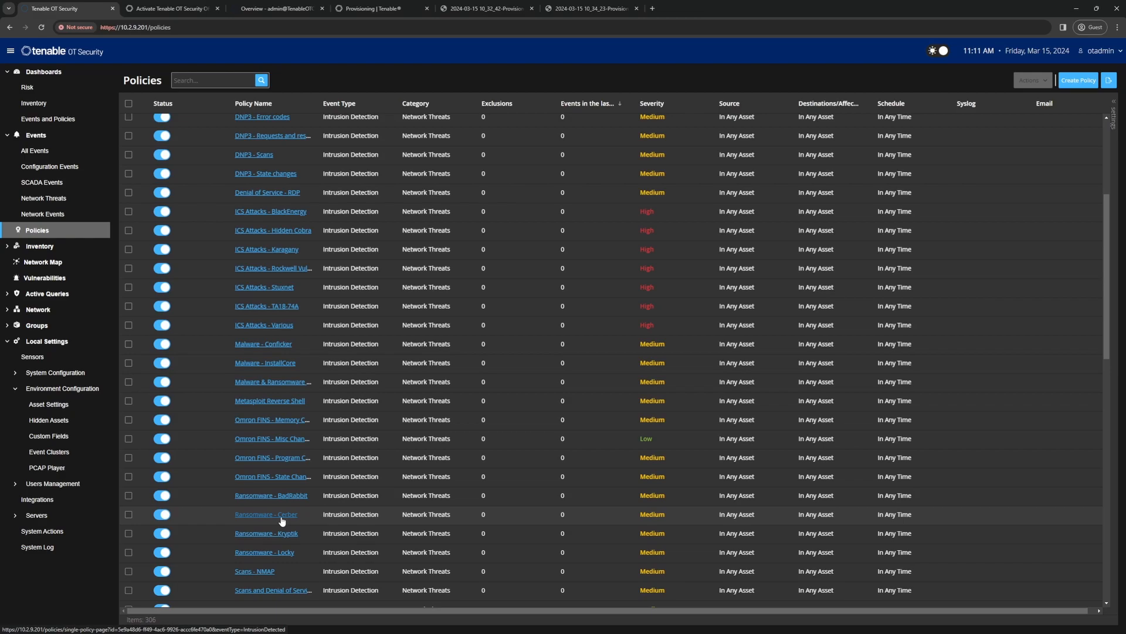
scroll(268, 494, "up", 8)
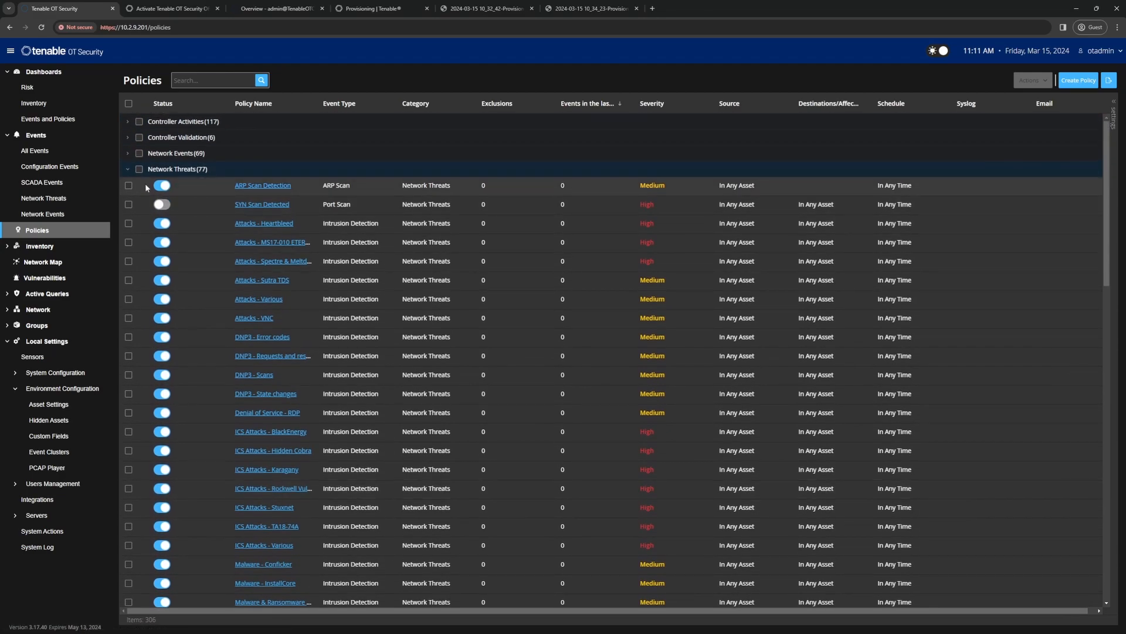
left_click(127, 169)
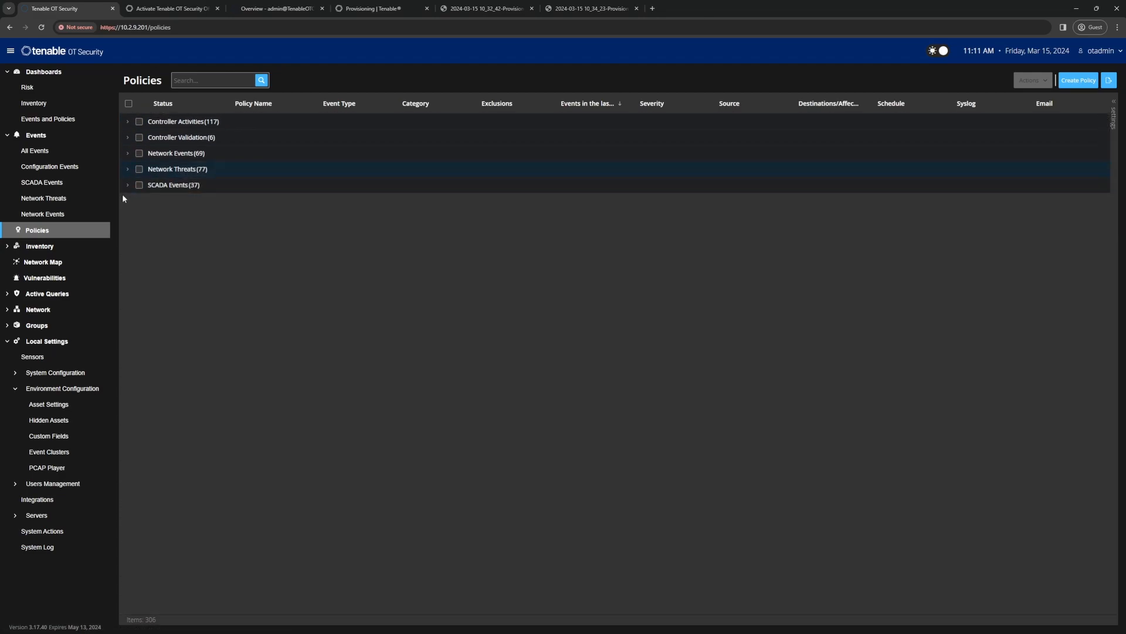
Step: Expand the SCADA Events policy group and look through its Modbus, IEC 60870-5-104, DNP3, MMS and ICCP policies
left_click(128, 185)
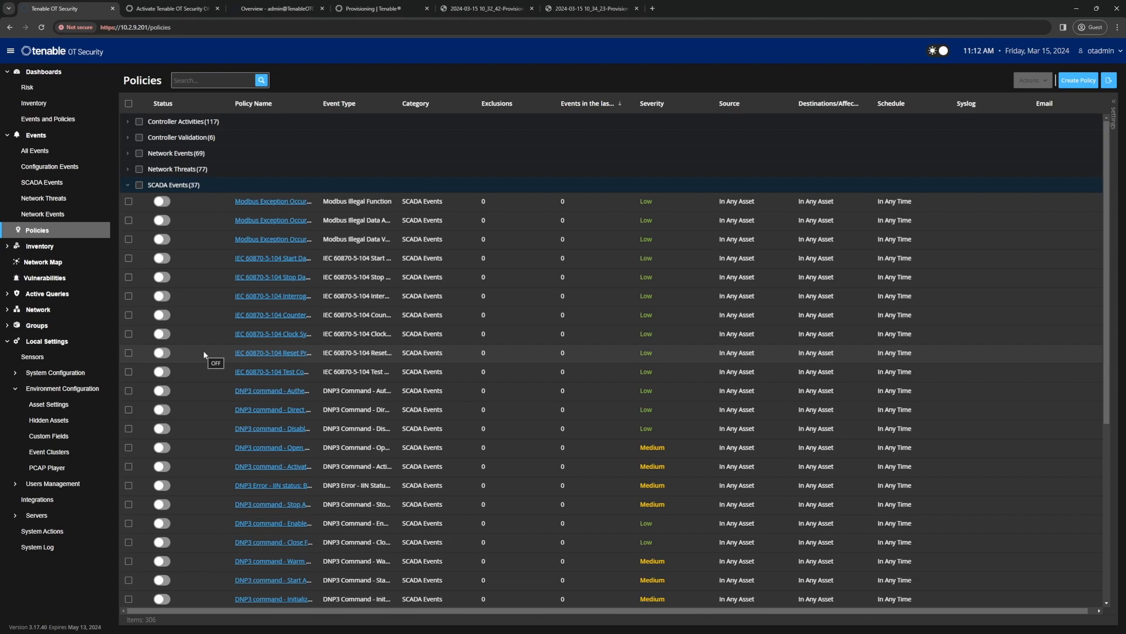
scroll(203, 350, "down", 5)
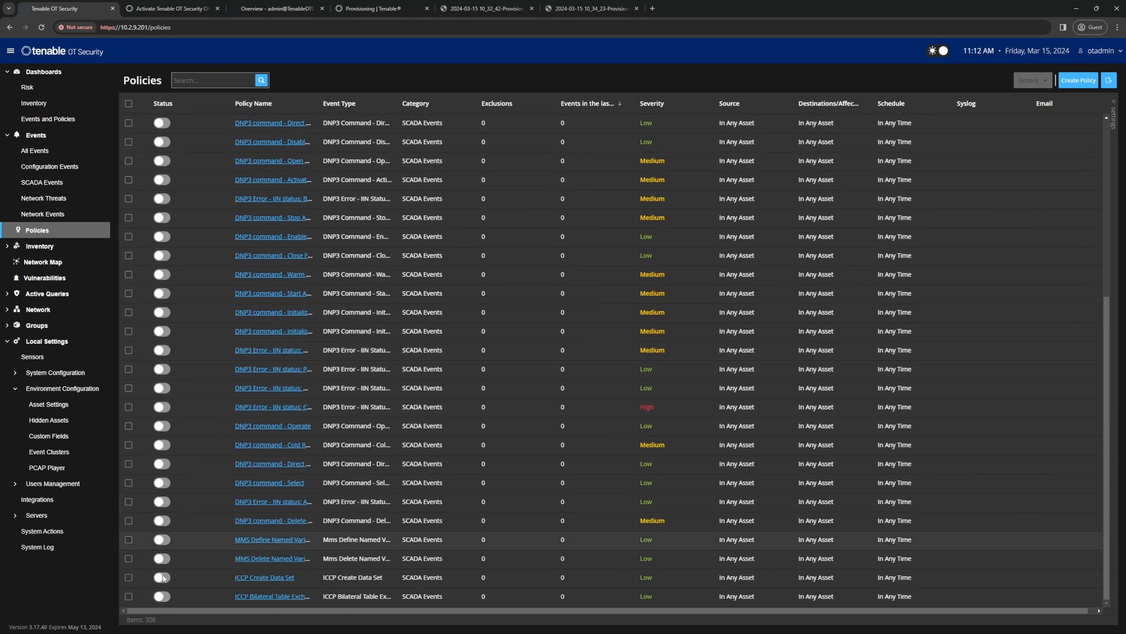
scroll(246, 392, "up", 2)
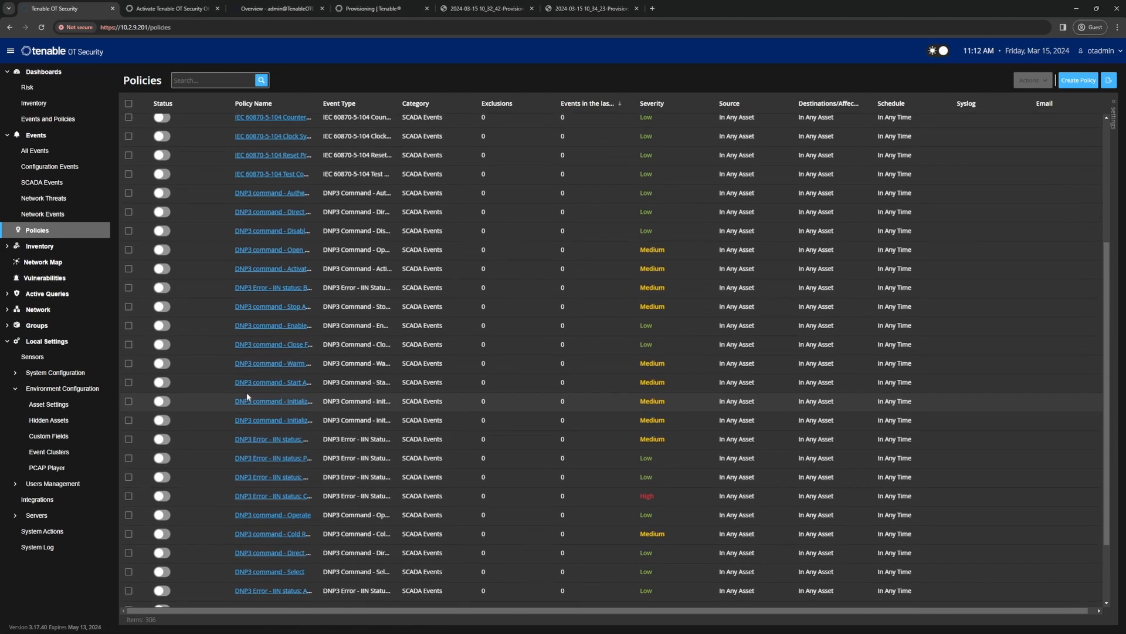
scroll(247, 392, "up", 3)
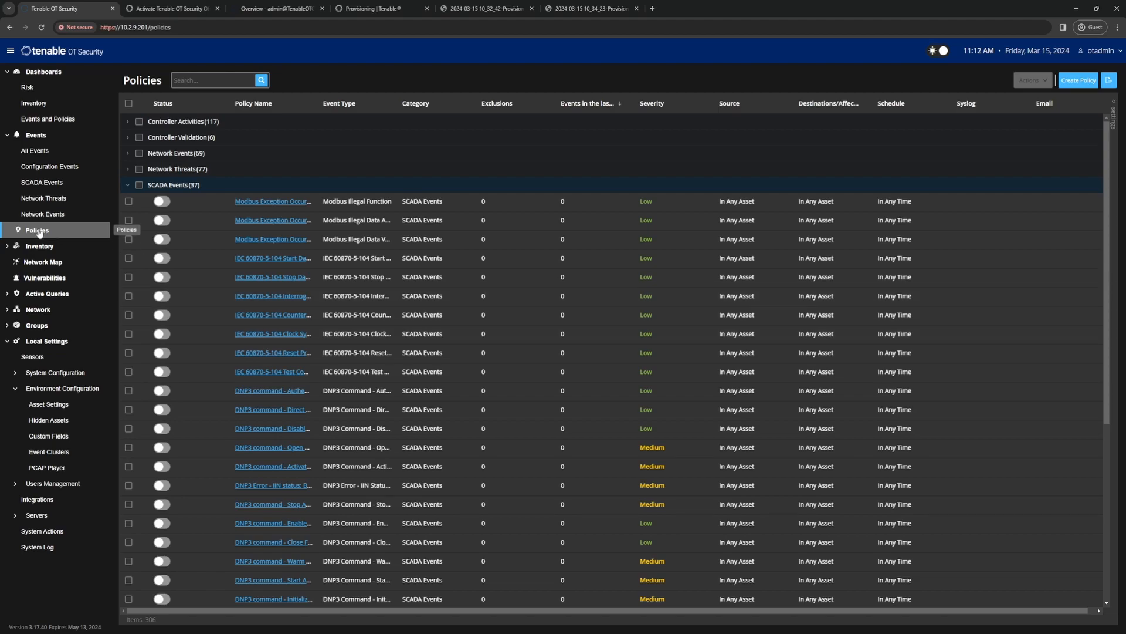
Step: Check the All Events page for detected events, and open the inventory of all assets
left_click(44, 154)
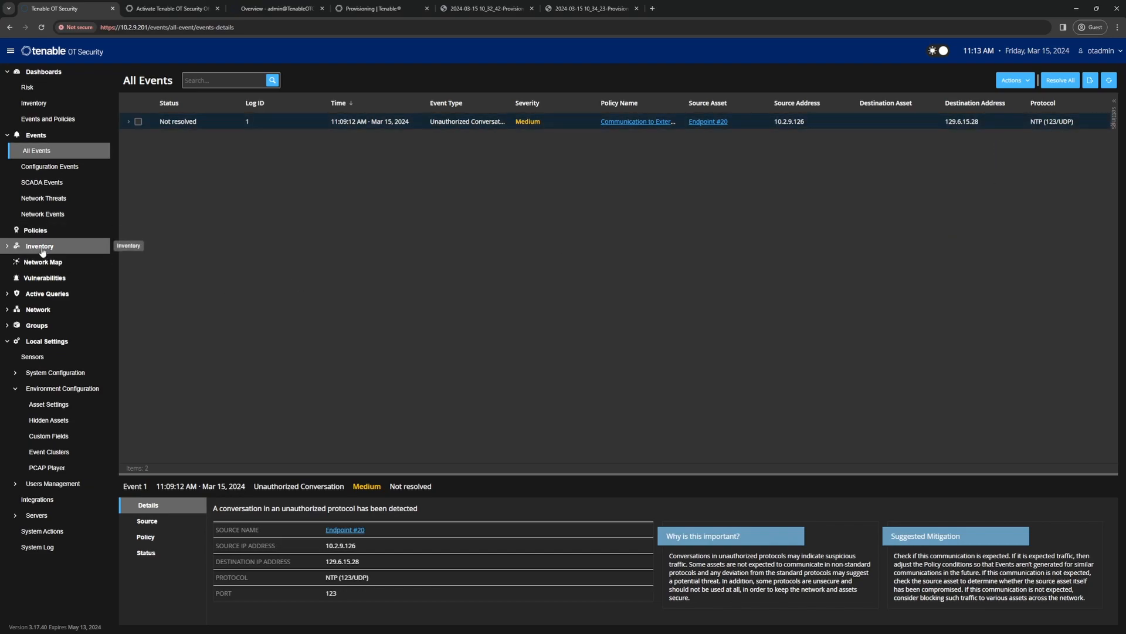
left_click(41, 247)
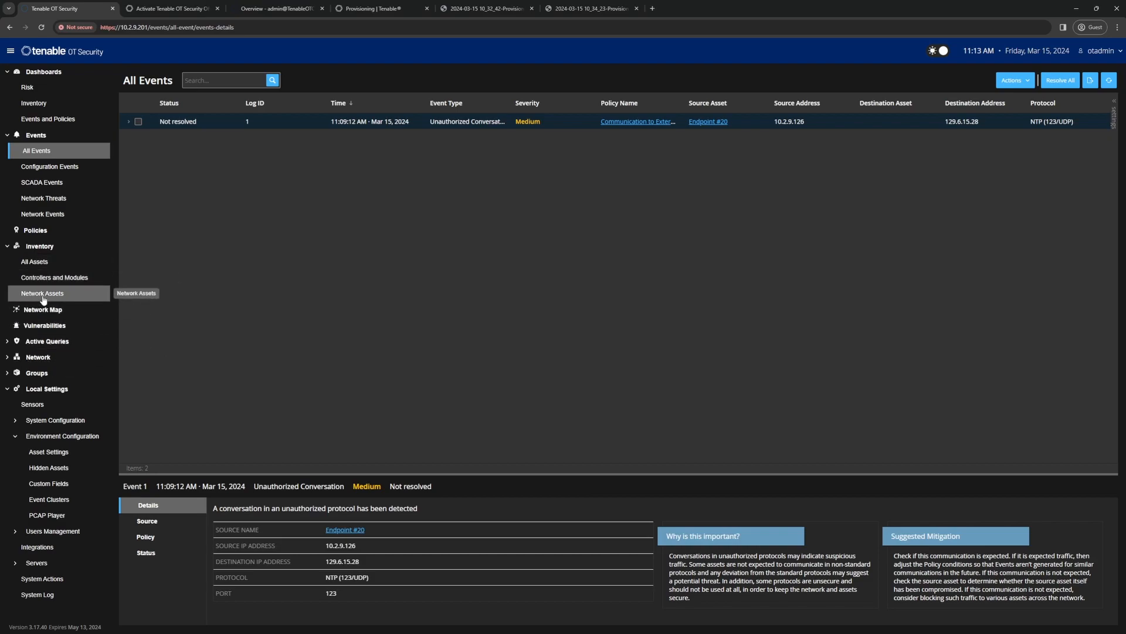
left_click(40, 265)
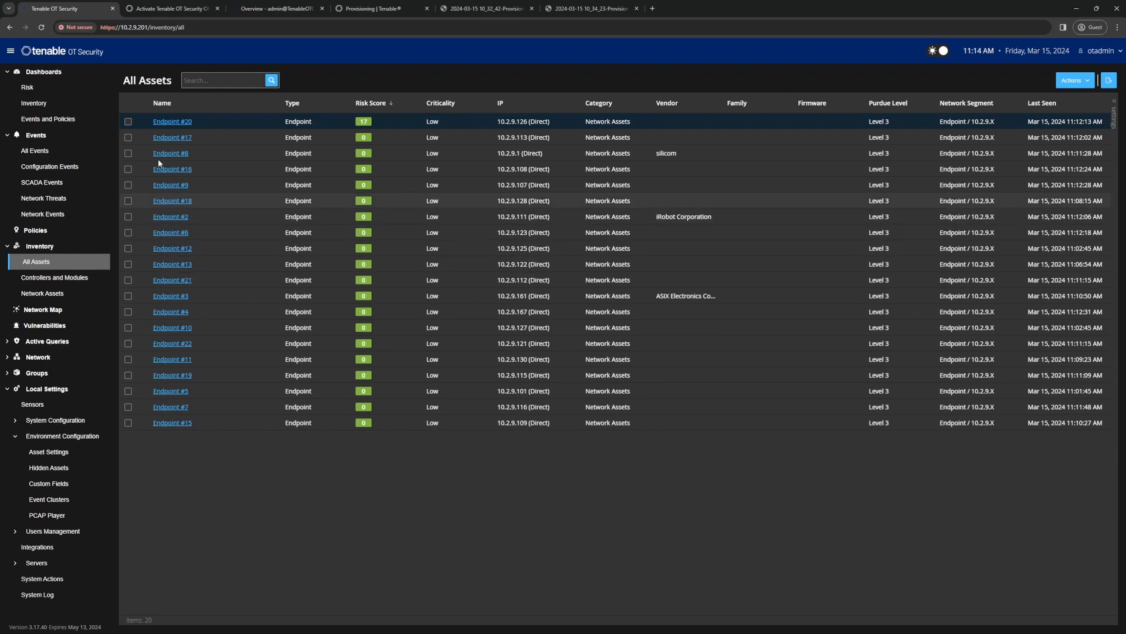
Step: Open Endpoint #20 and review its details, IP trail, attack vectors, open ports, vulnerabilities, events and network map
left_click(165, 124)
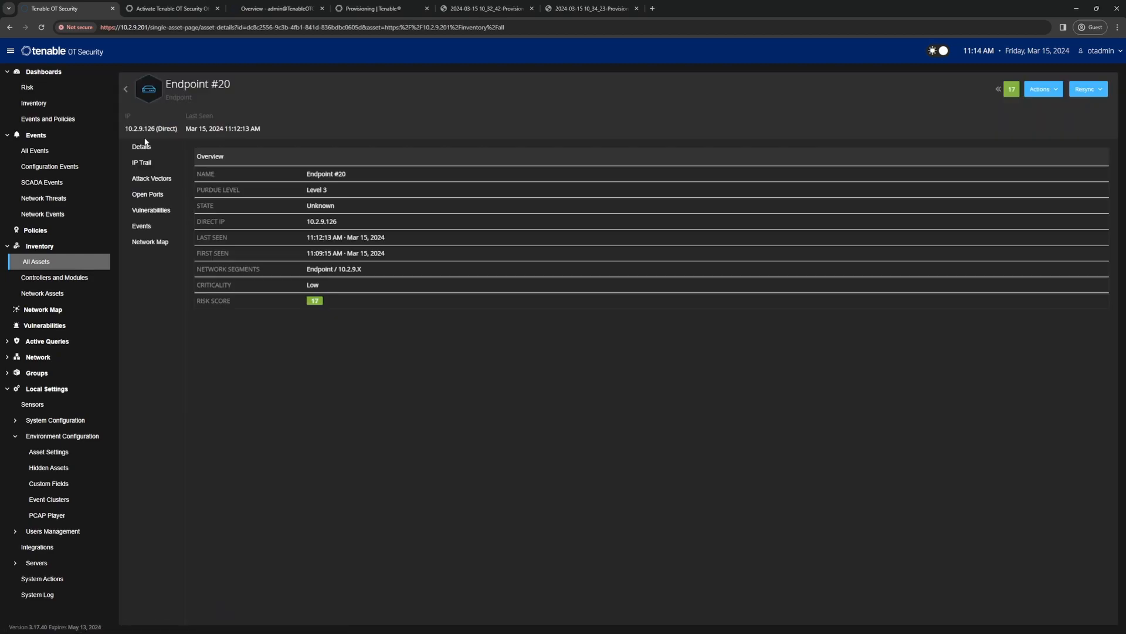
left_click(142, 167)
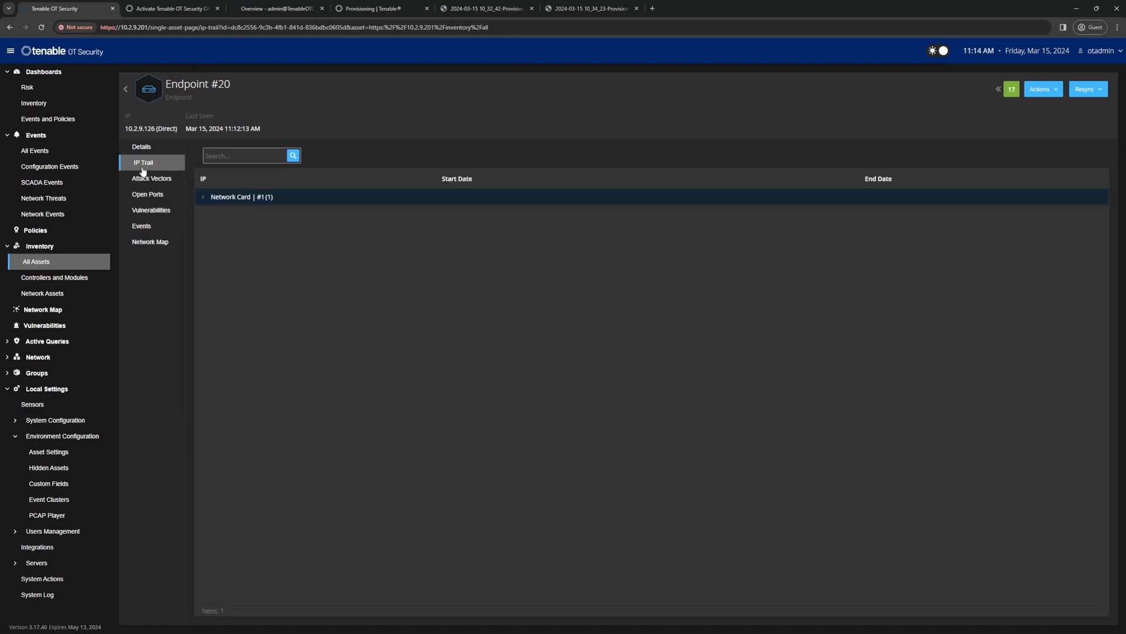
left_click(148, 180)
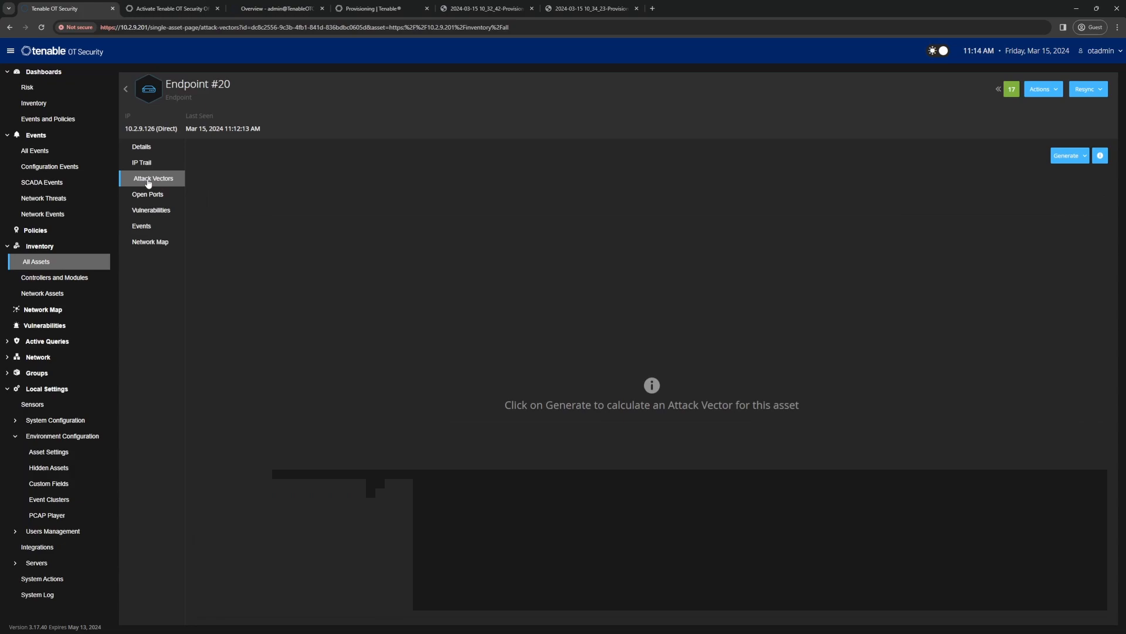
left_click(150, 196)
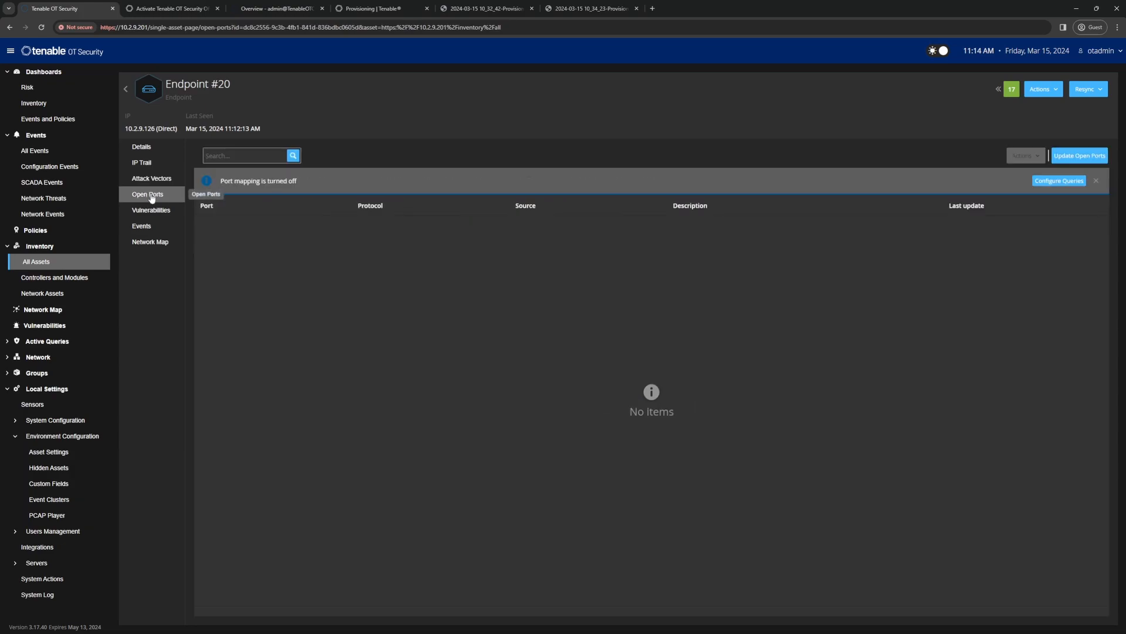
left_click(145, 213)
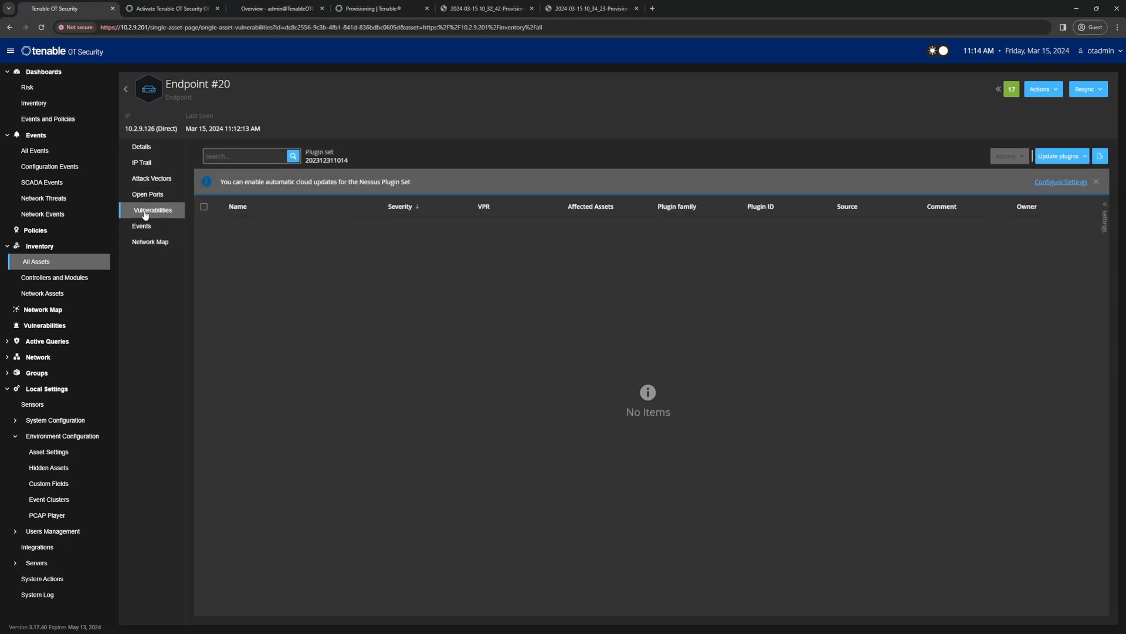
left_click(141, 229)
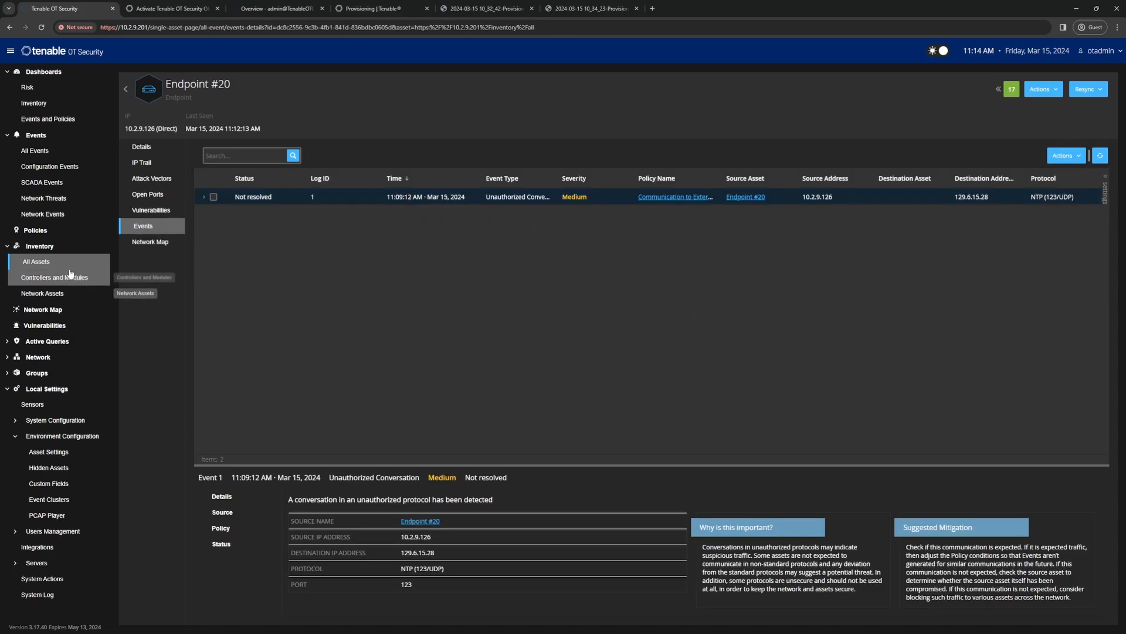
left_click(142, 244)
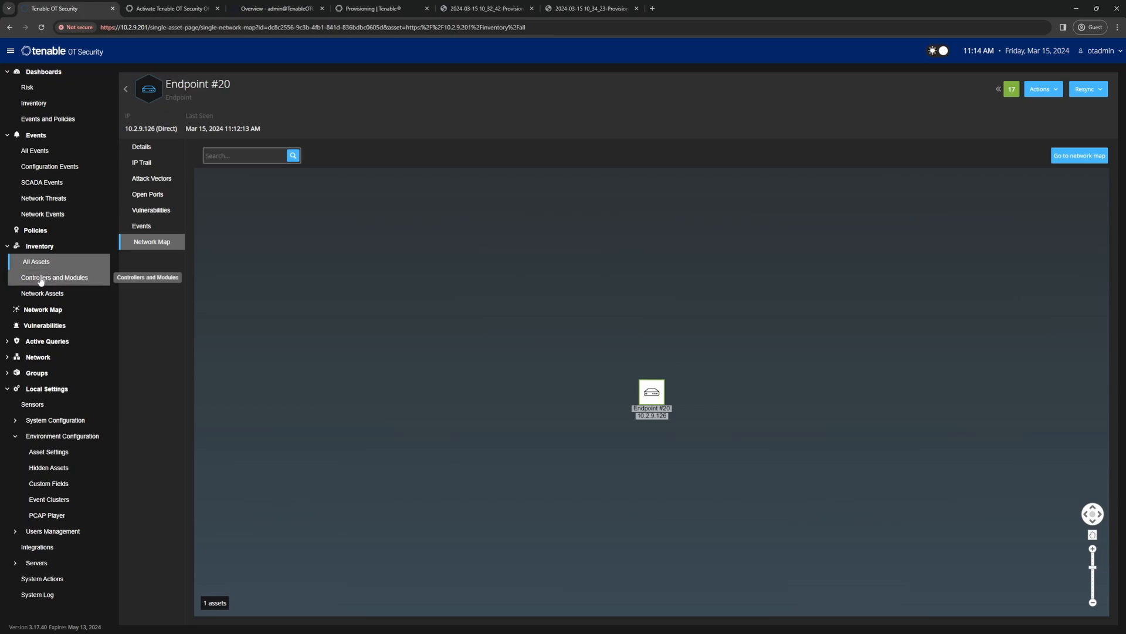
Step: Compare the Controllers and Modules inventory with the Network Assets inventory
left_click(48, 284)
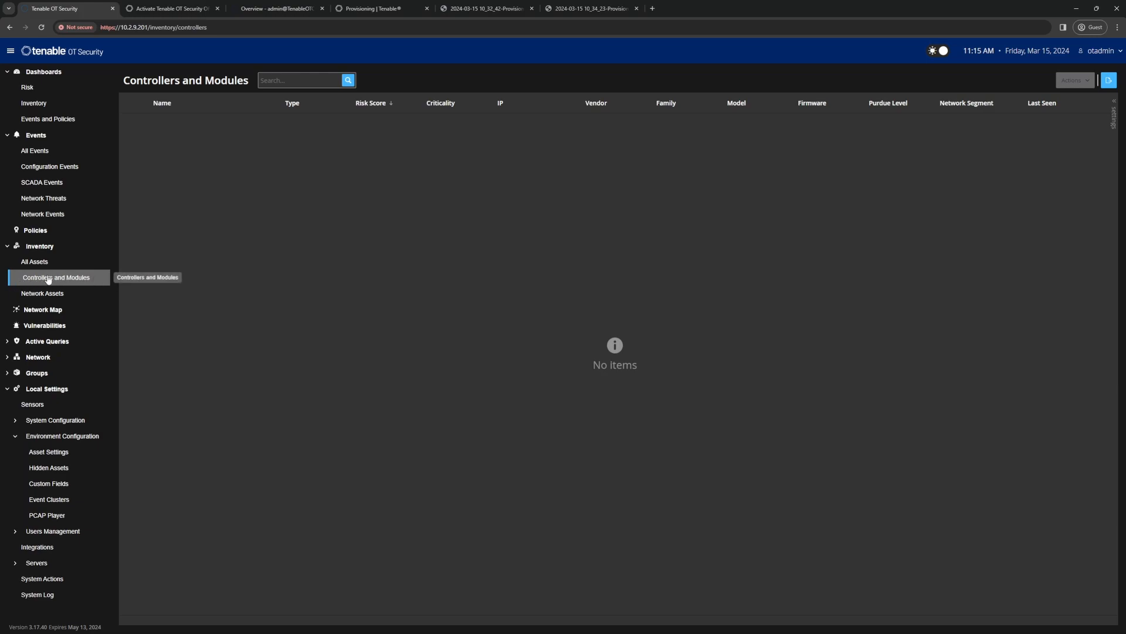
left_click(48, 296)
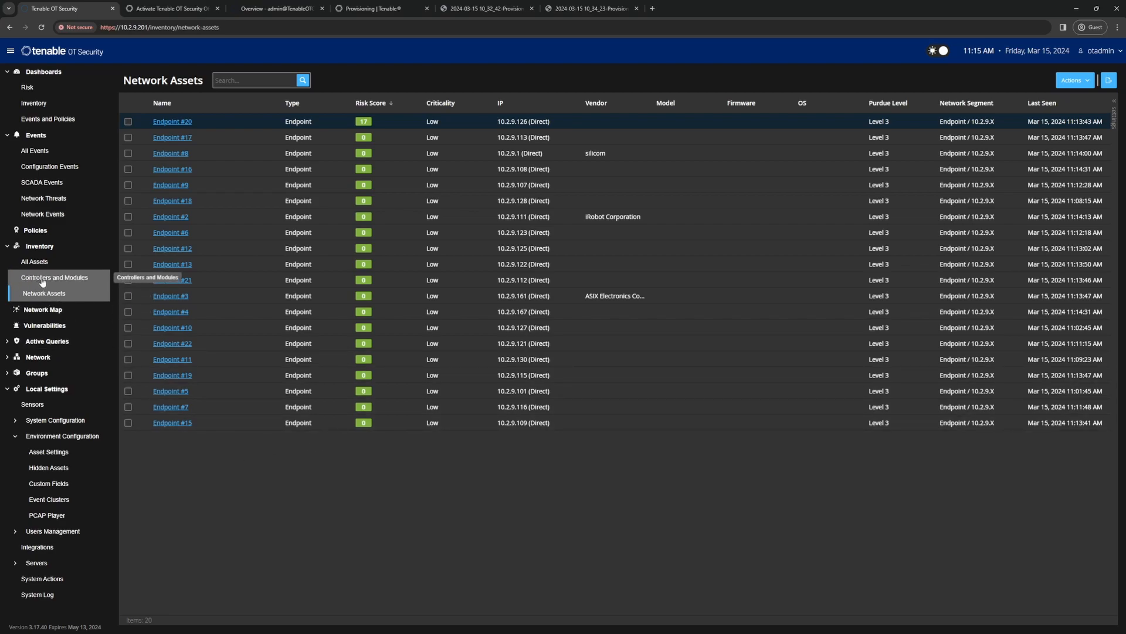
left_click(30, 281)
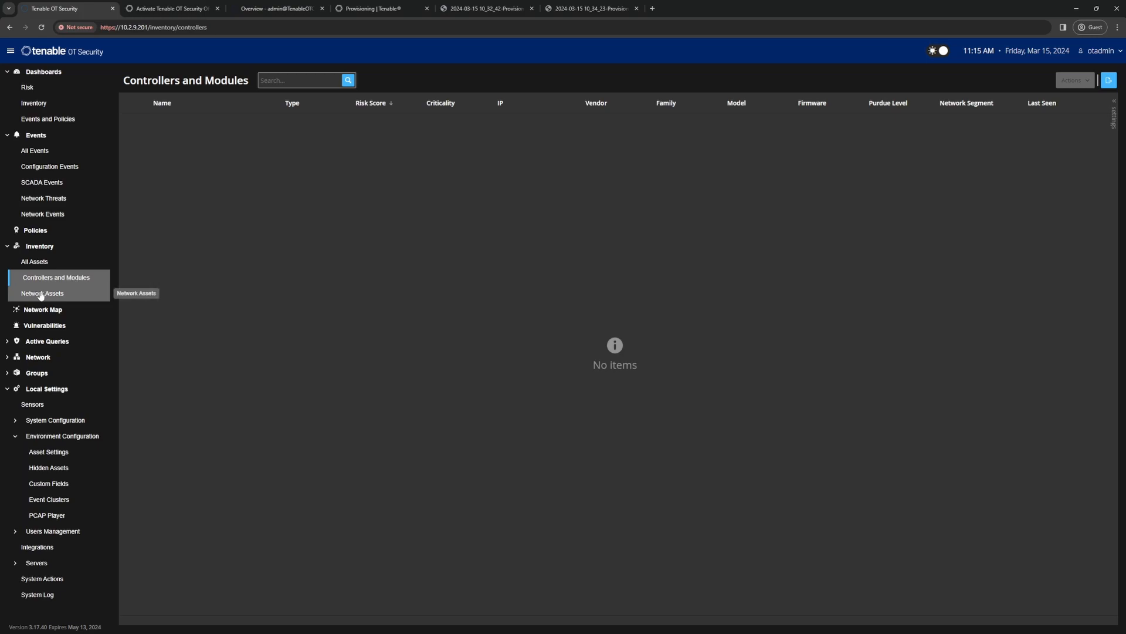
left_click(18, 293)
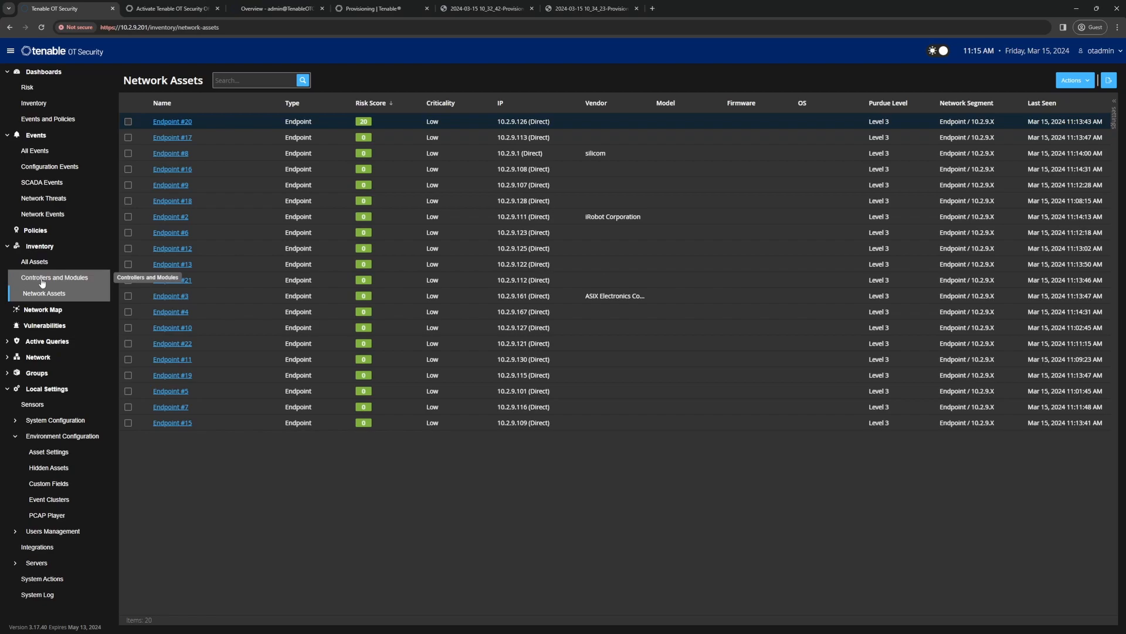
left_click(42, 284)
left_click(46, 293)
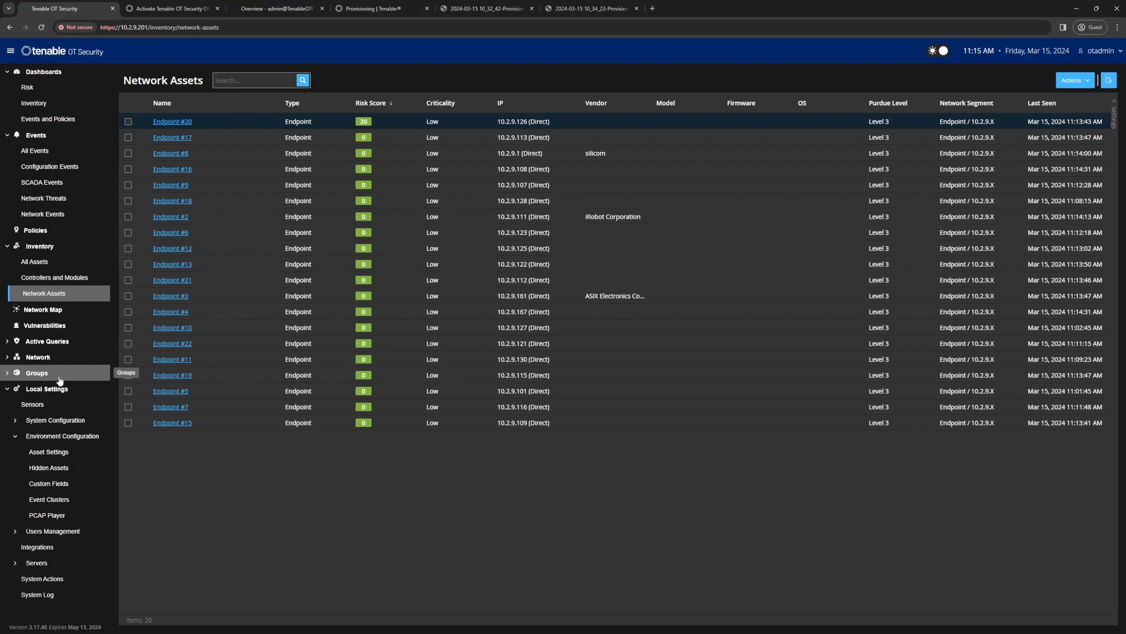
Step: Open the overall Vulnerabilities page to check the findings across all assets
left_click(37, 328)
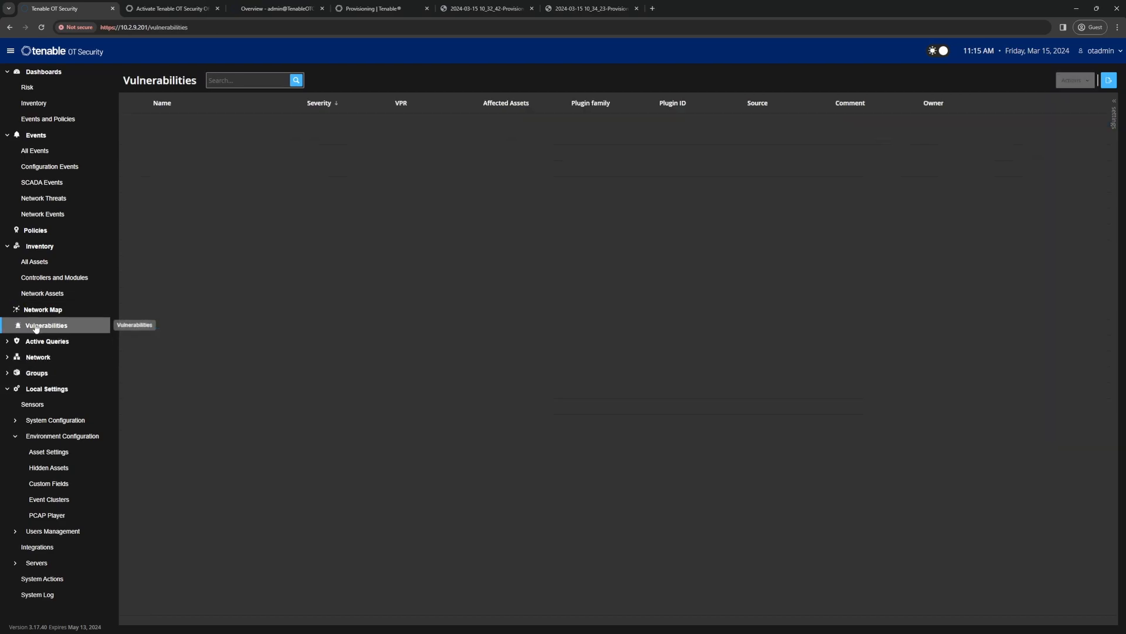